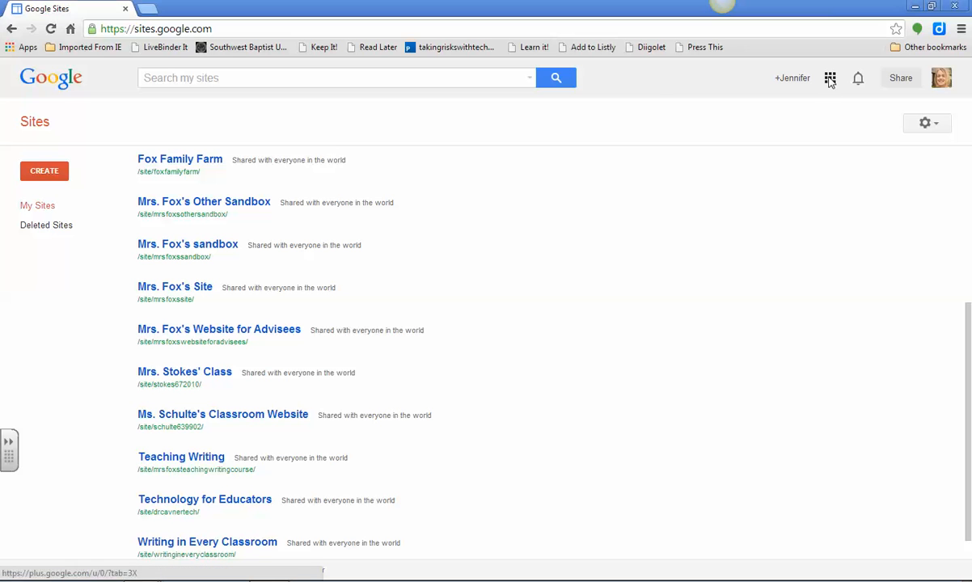
- Switch to Google Calendar and start a new calendar named with the teacher's title and surname followed by "Test Calendar"
click(830, 79)
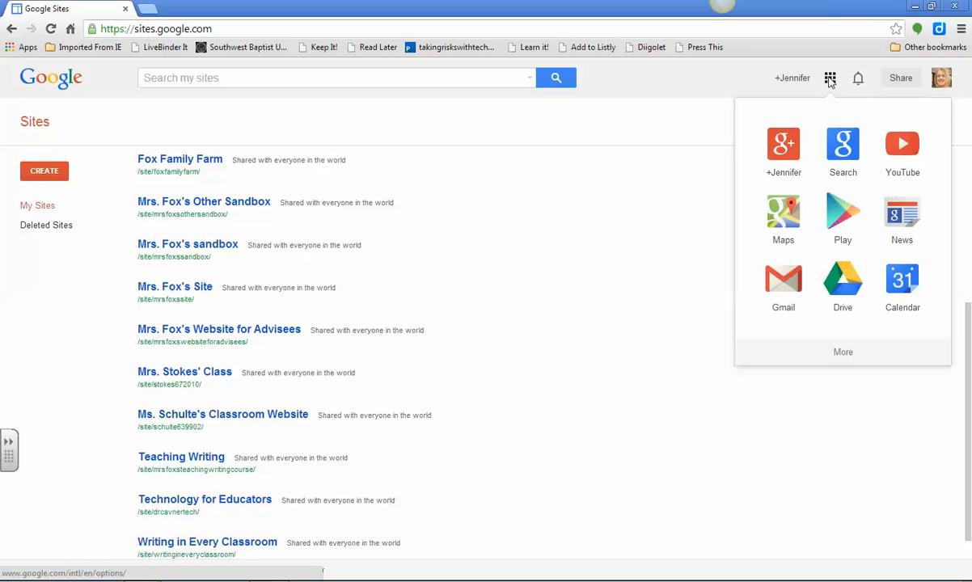
click(905, 286)
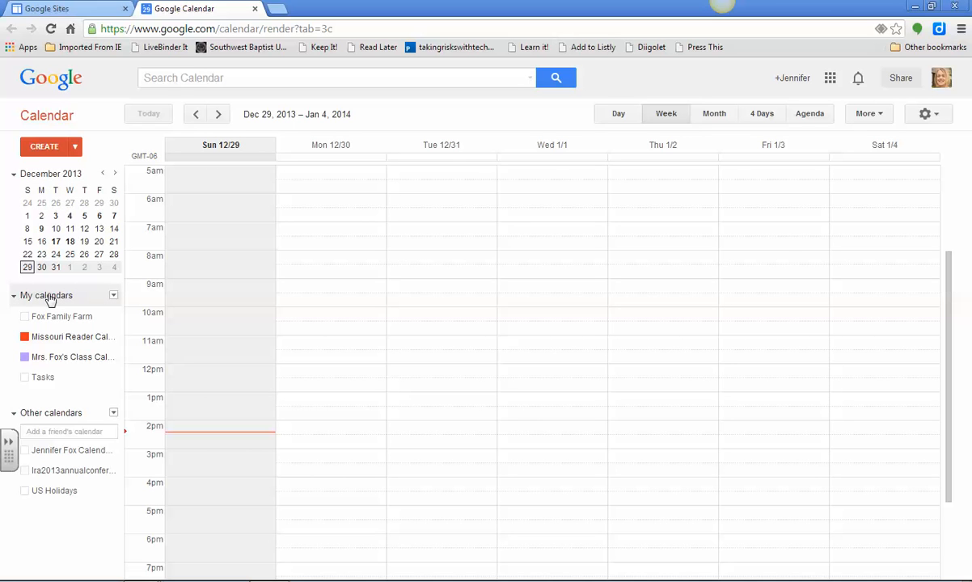
click(114, 297)
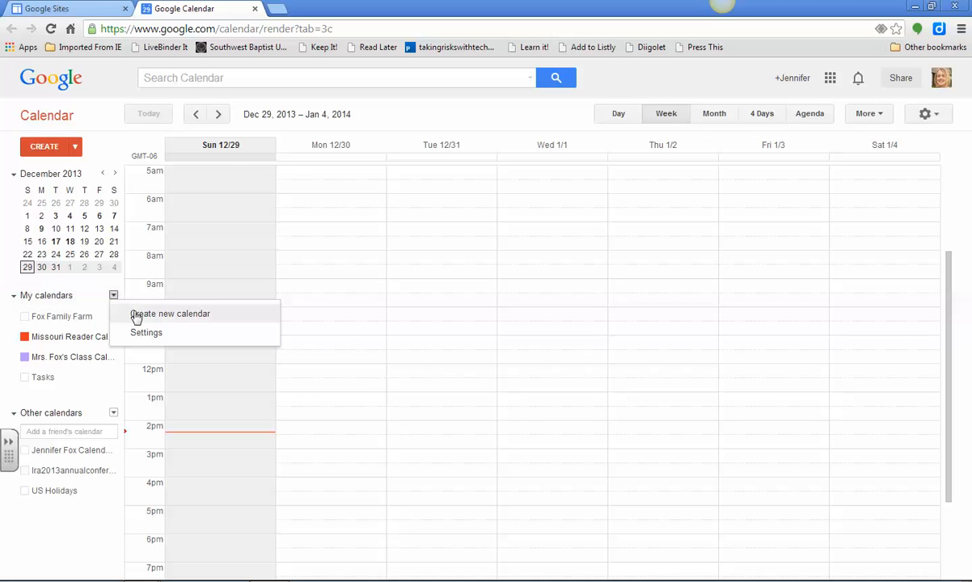
click(150, 315)
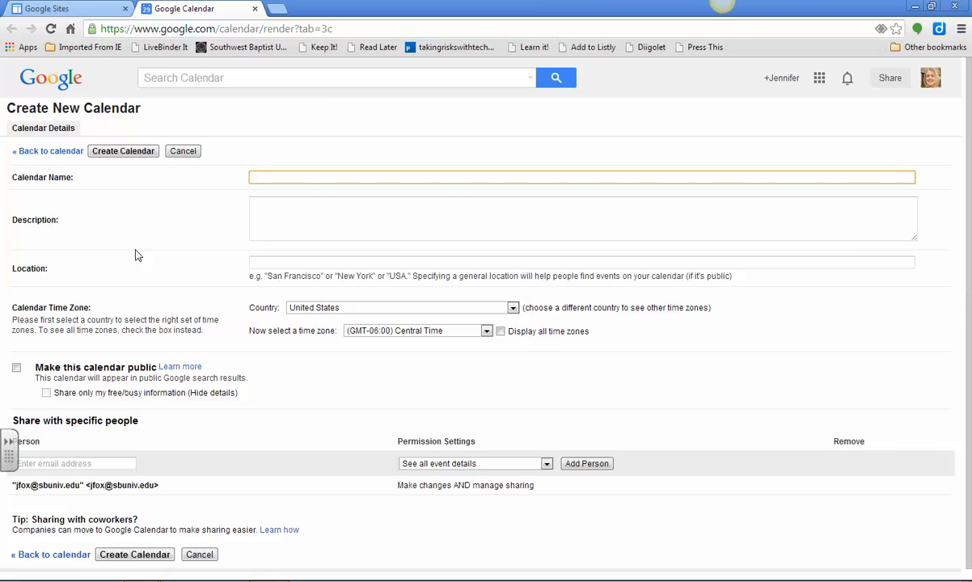
text(Mrs. Fox's Test Calendar)
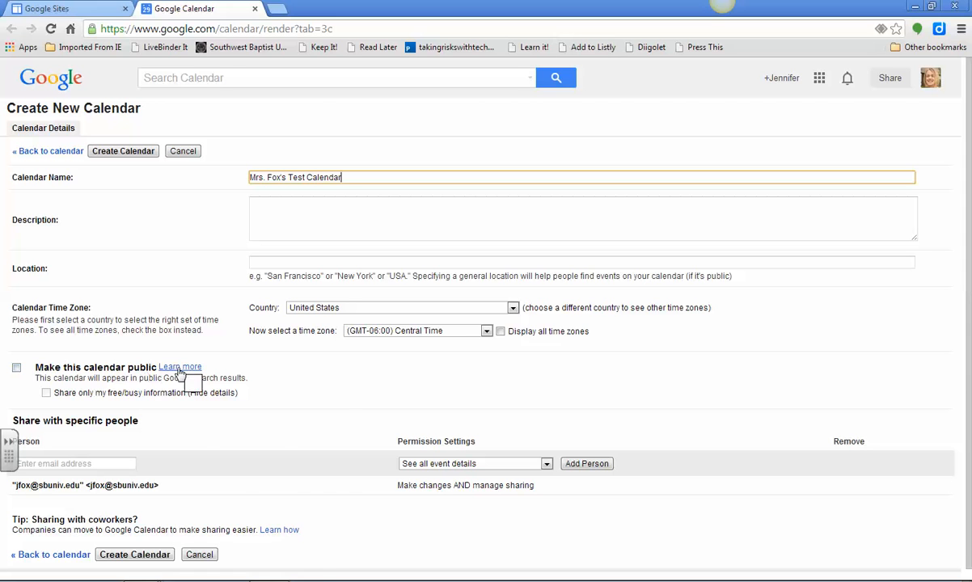
- Make the new calendar public and create it, accepting that its events are visible to the world
click(17, 369)
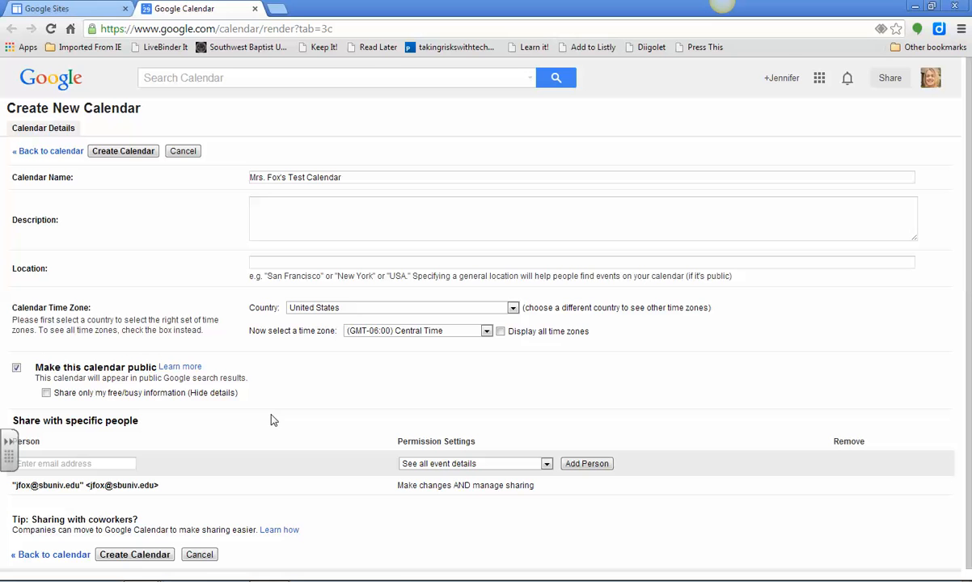
scroll(275, 417, down, 1)
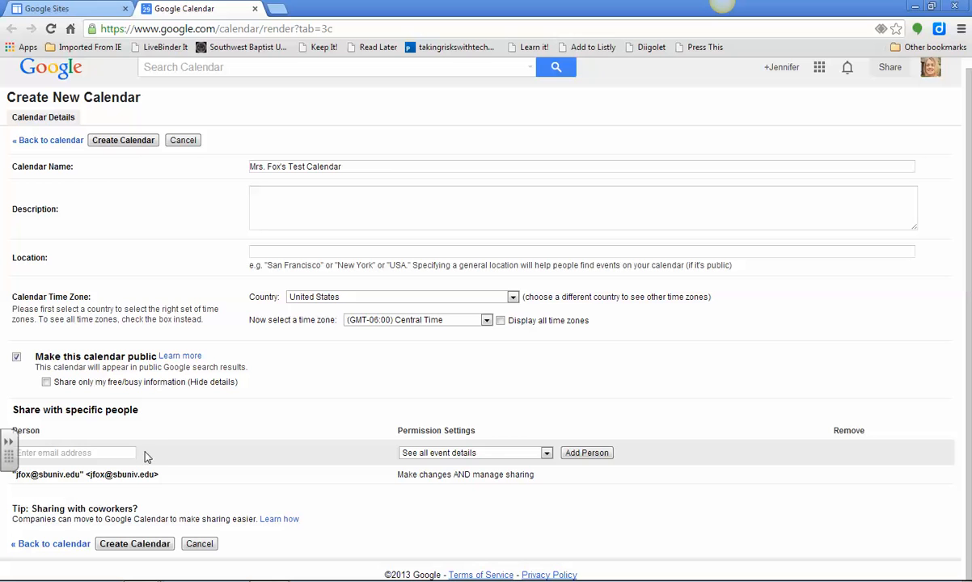
click(423, 455)
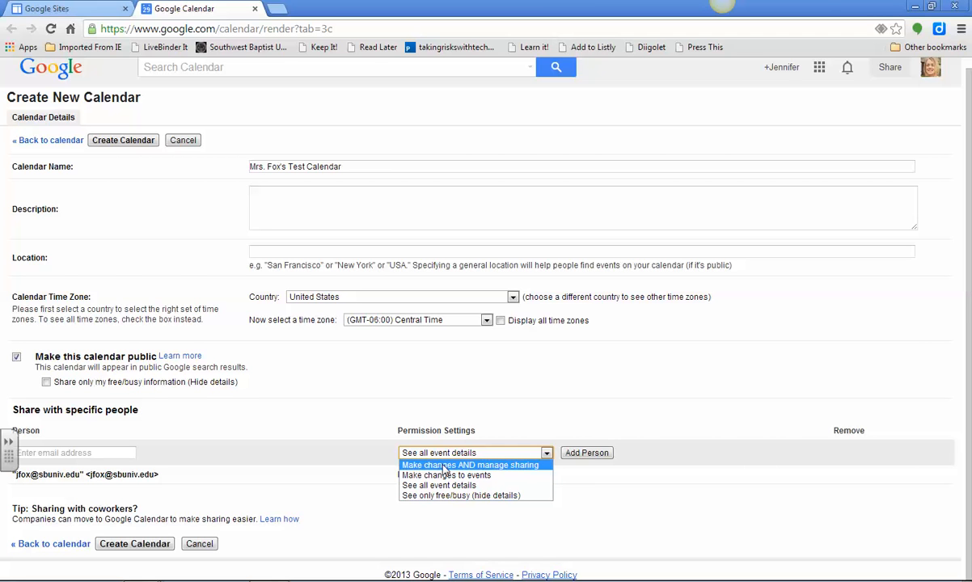
click(343, 454)
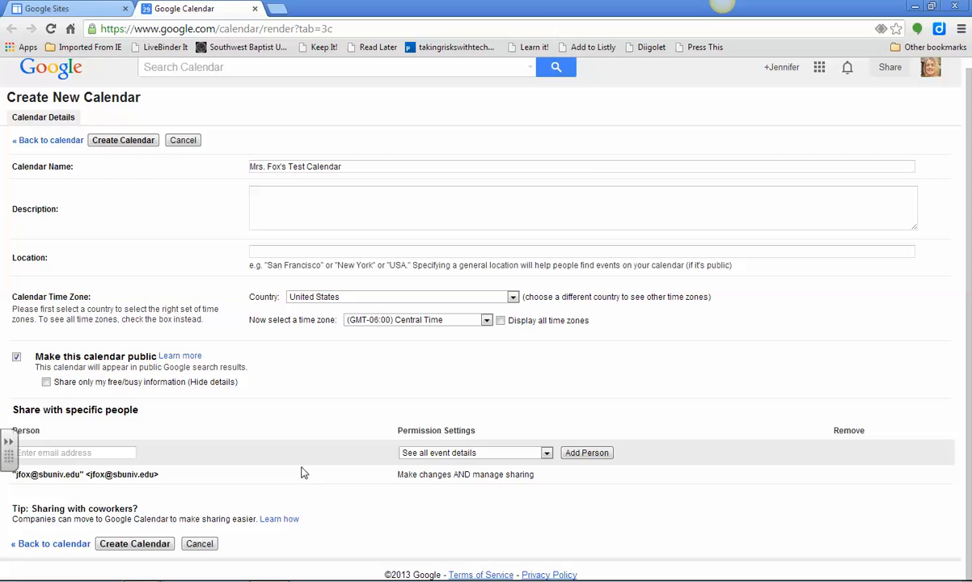
click(133, 547)
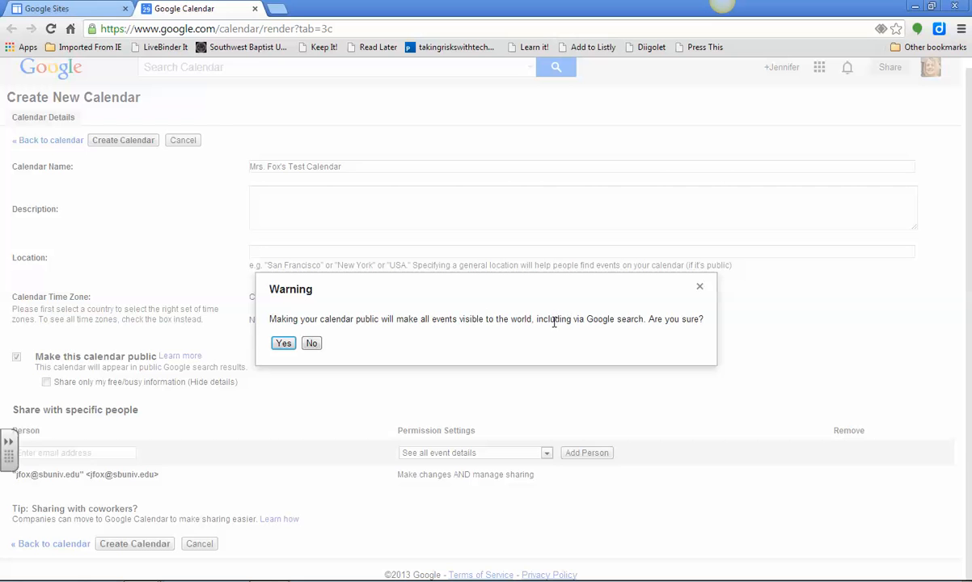
click(284, 344)
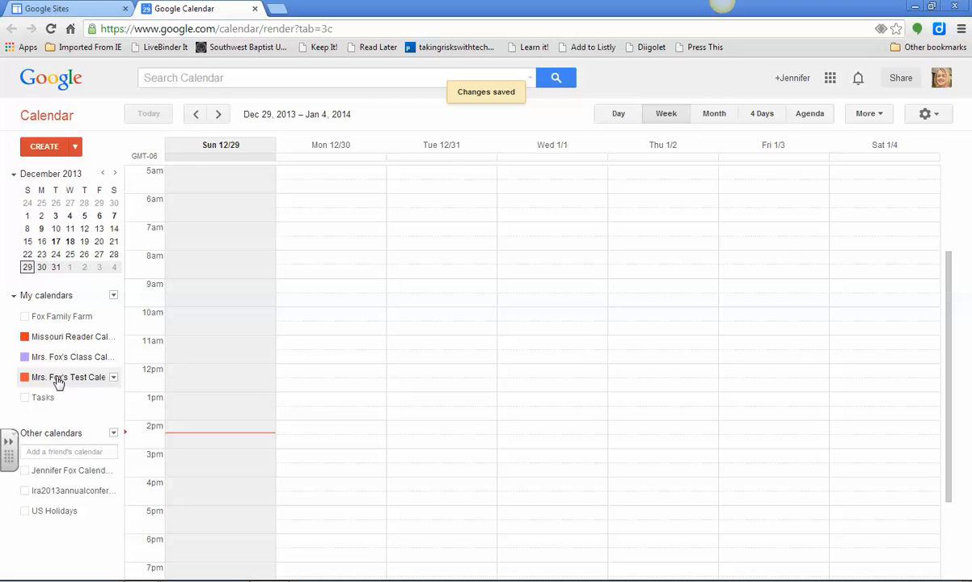
- Color the new test calendar dark green, and open and save its sharing settings
click(113, 378)
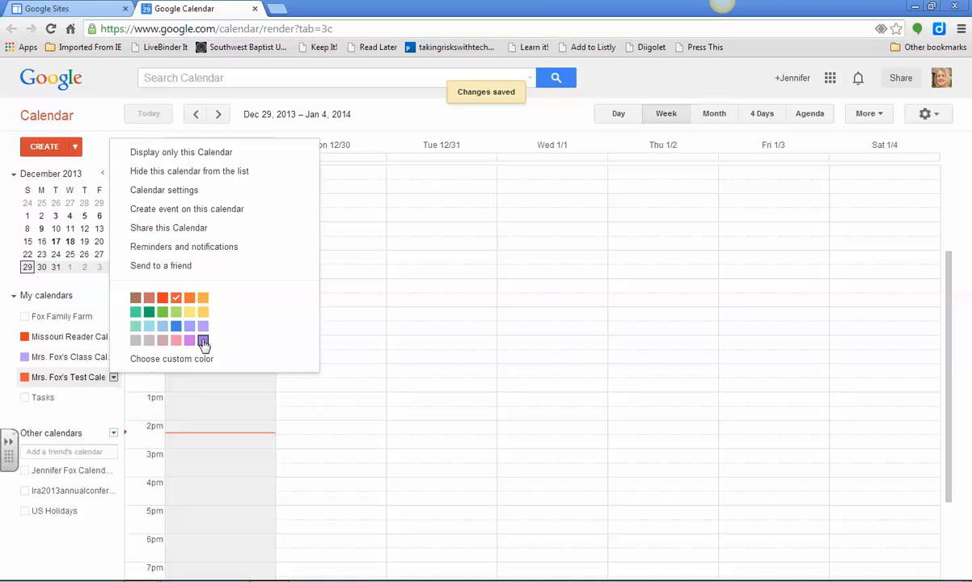
click(136, 320)
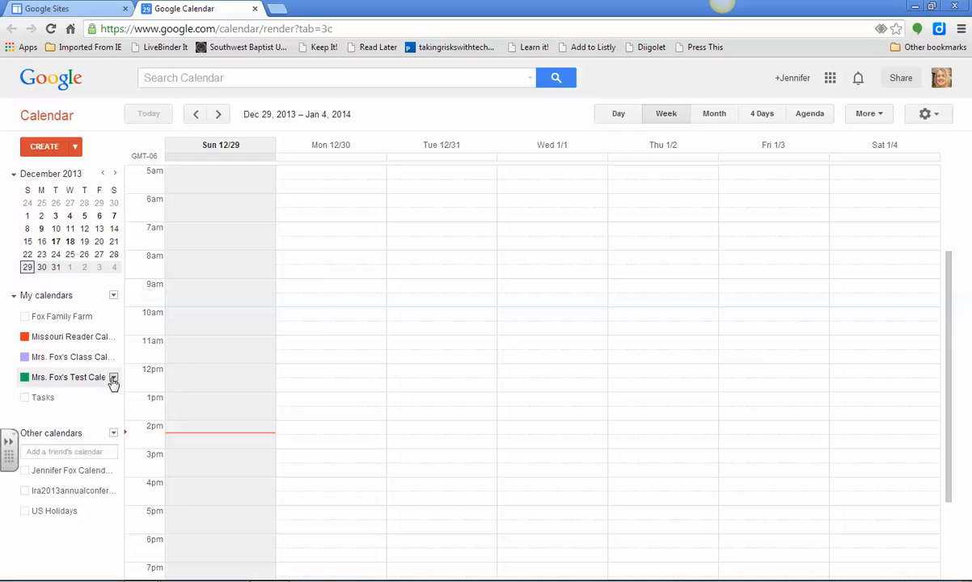
click(114, 377)
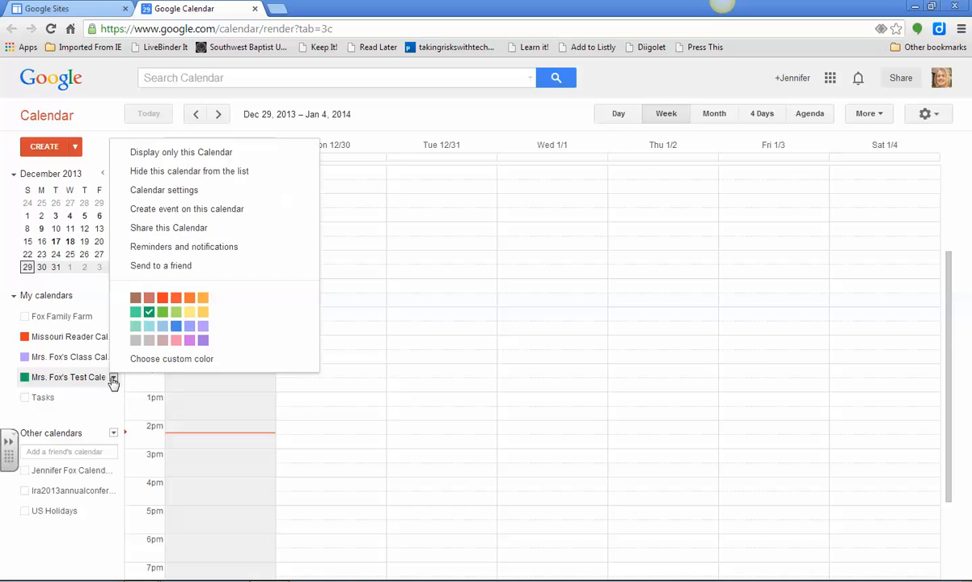
click(149, 235)
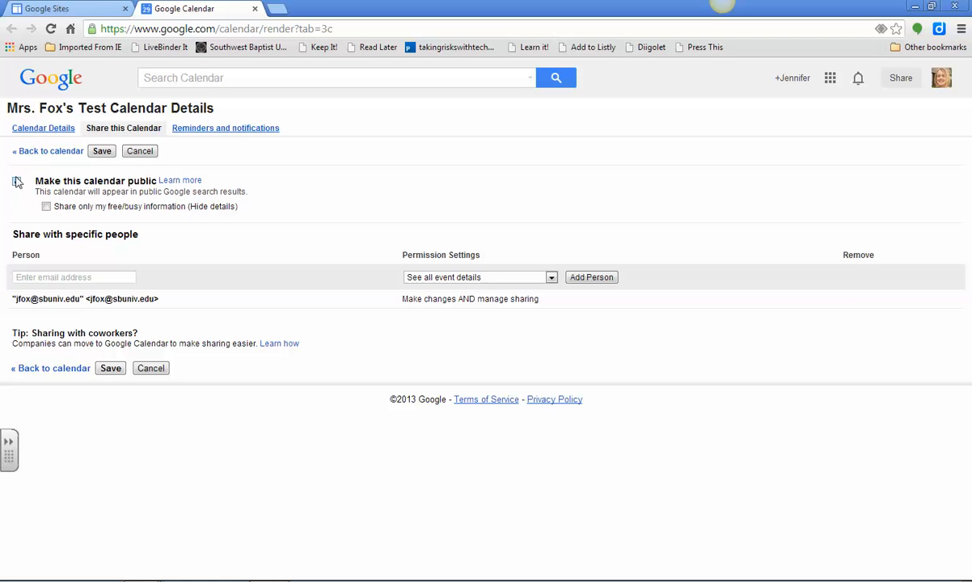
click(101, 152)
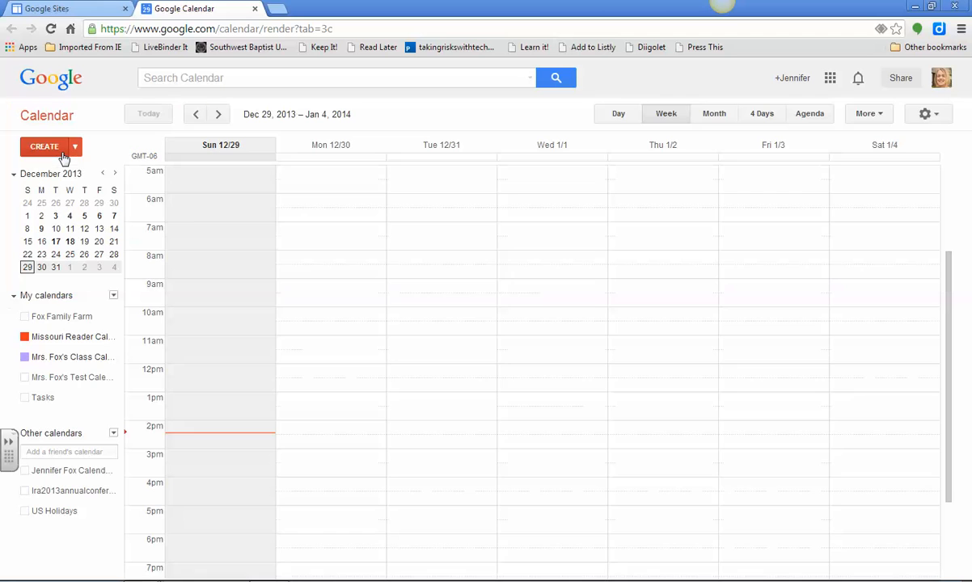
- Start a new event from the teacher's class calendar and title it "History Test Chapter 2"
click(114, 357)
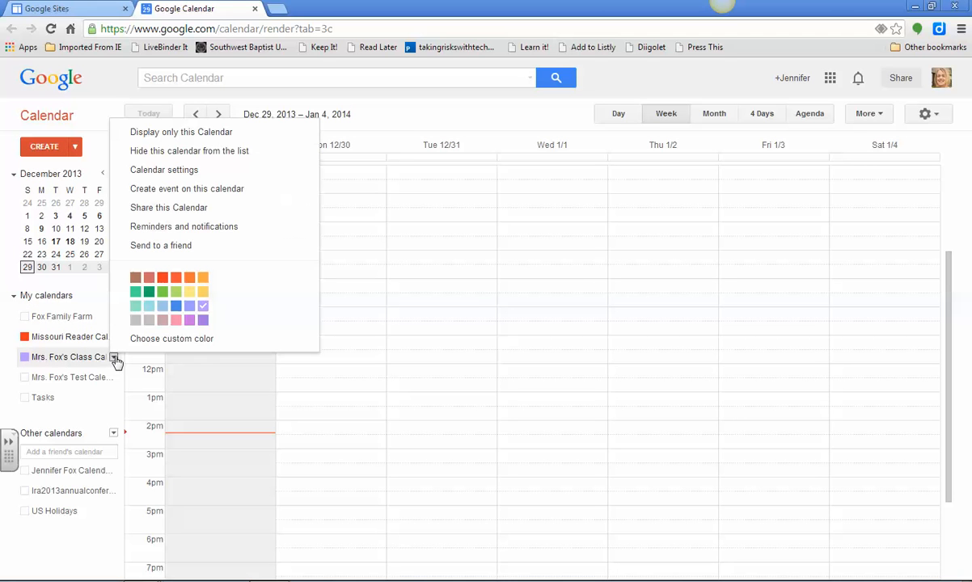
click(166, 190)
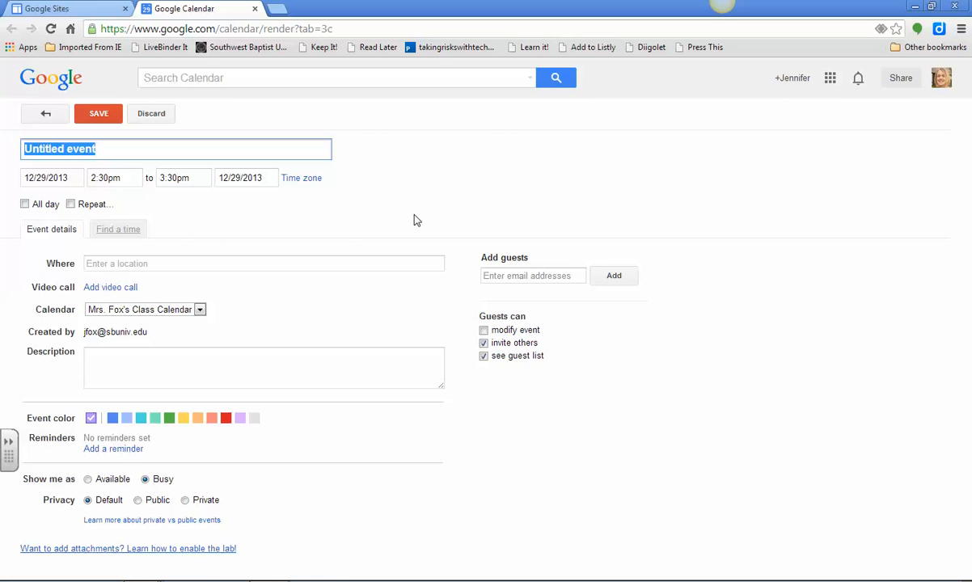
text(History Te)
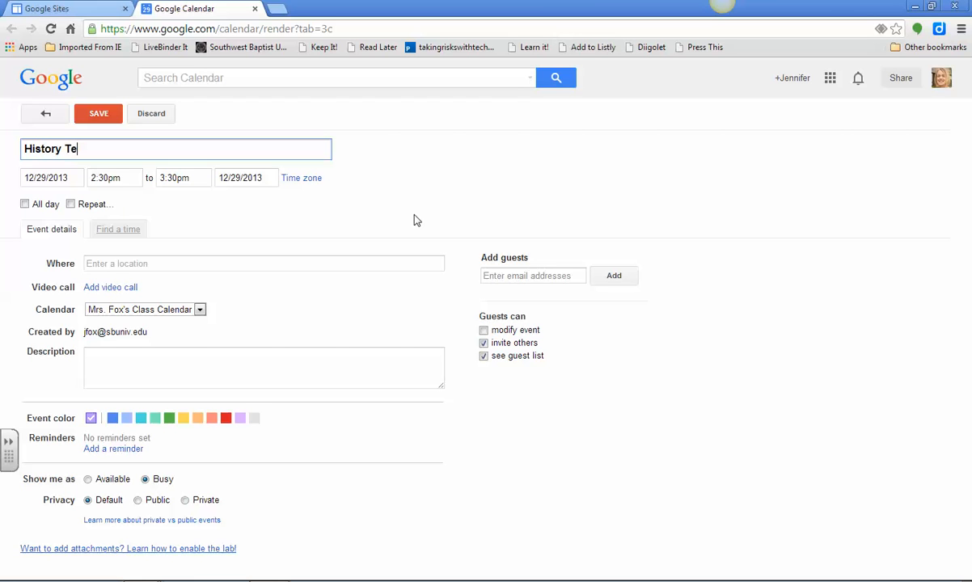
text(st Chapter 2)
- Schedule the history test for 1/10/2014 from 1:00pm to 2:00pm, leaving it as a timed event rather than all day
click(69, 177)
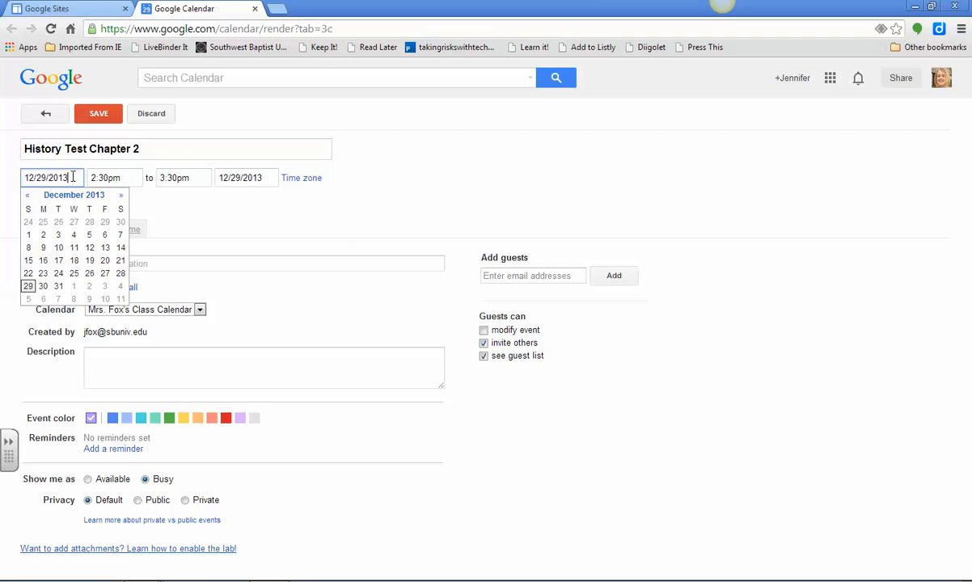
click(105, 299)
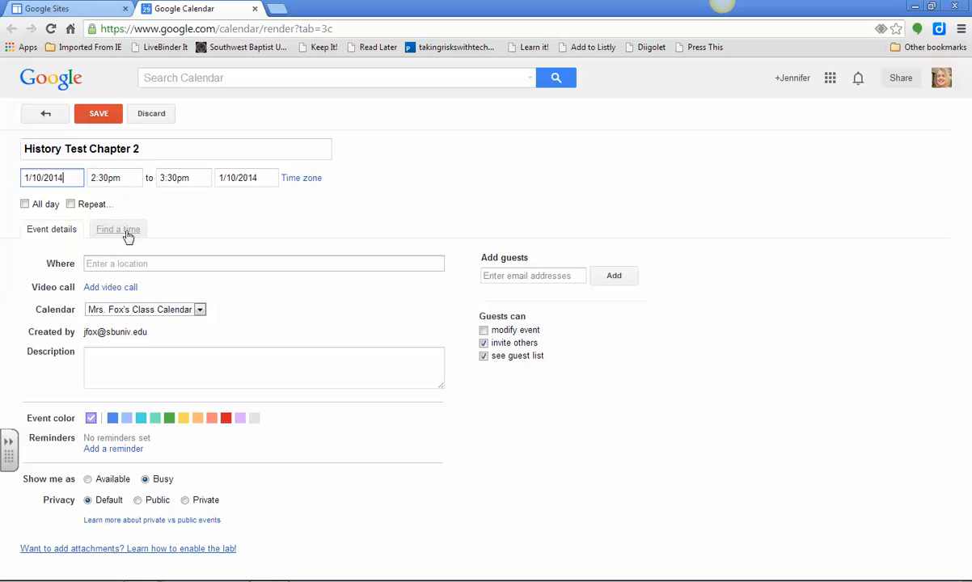
click(116, 179)
click(113, 195)
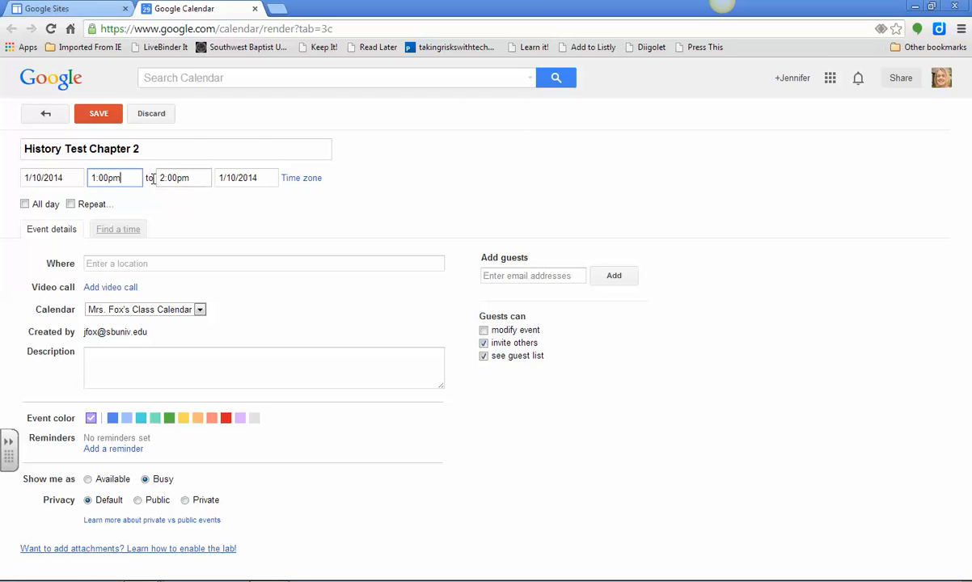
click(25, 205)
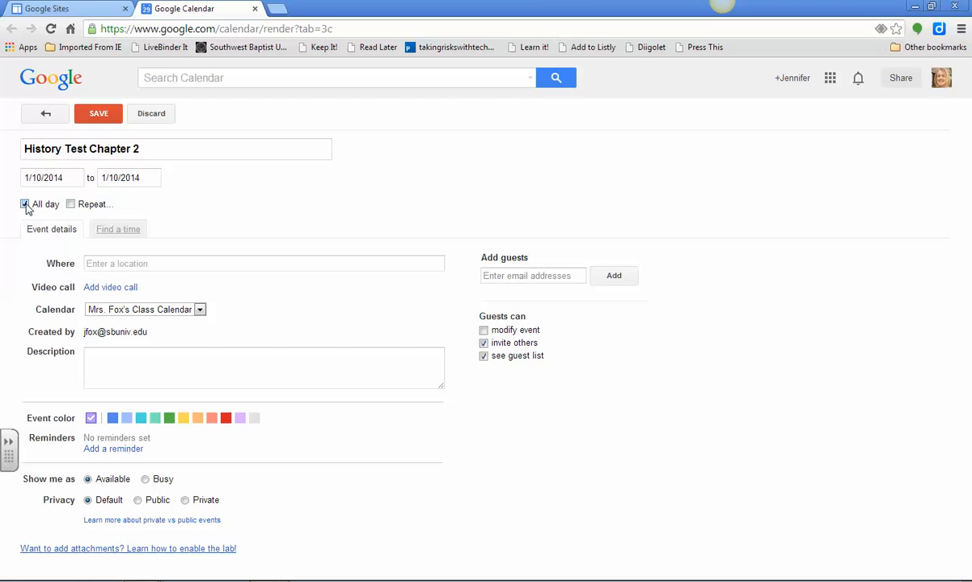
click(25, 205)
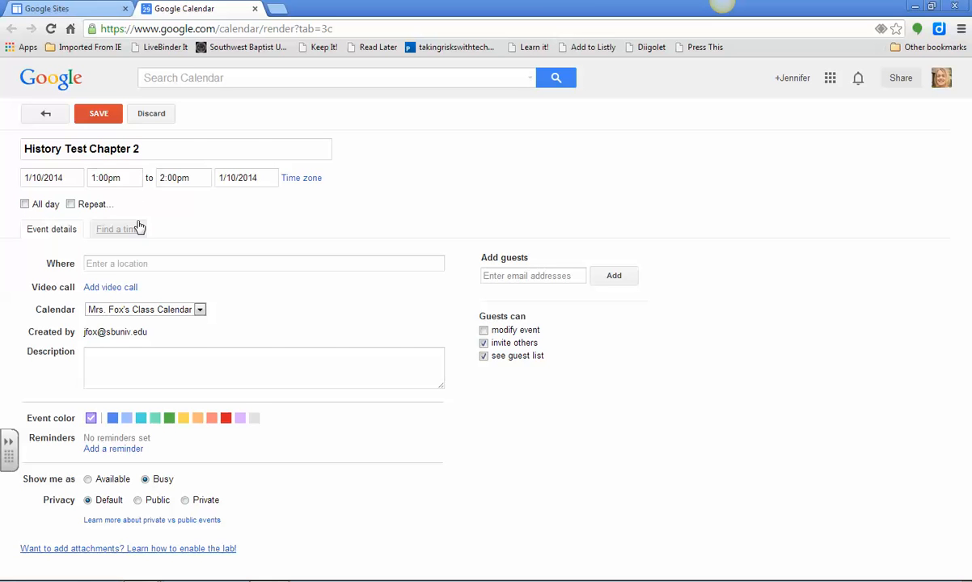
- Set the history test's location to Room 101
click(155, 267)
text(Room 101)
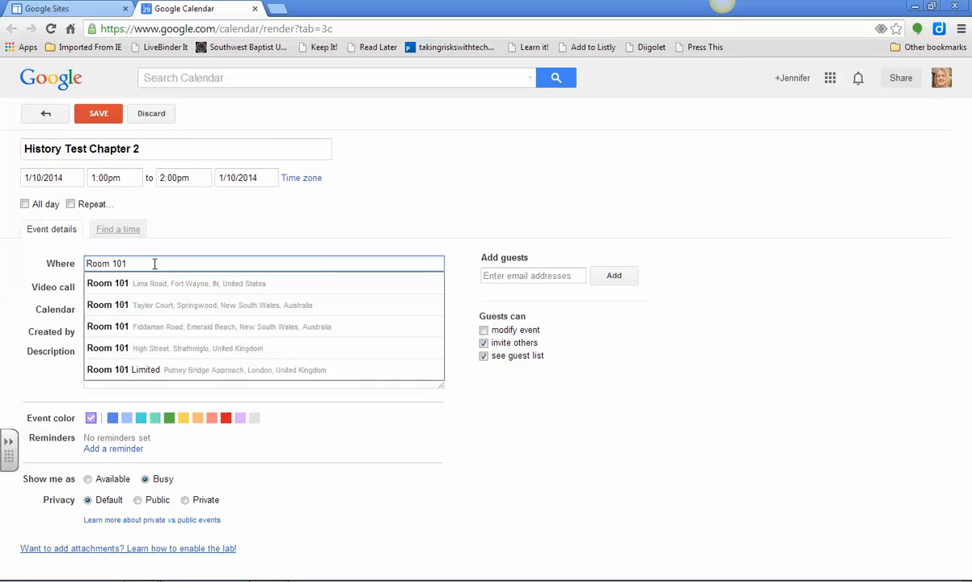
key(Tab)
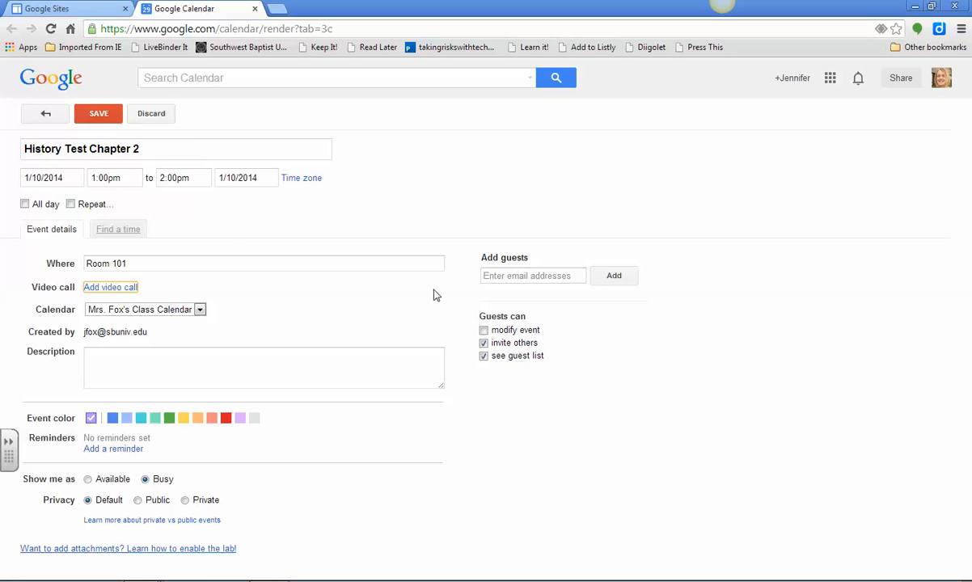
- Assign the history test to the teacher's test calendar with a green event color and save the event
click(200, 309)
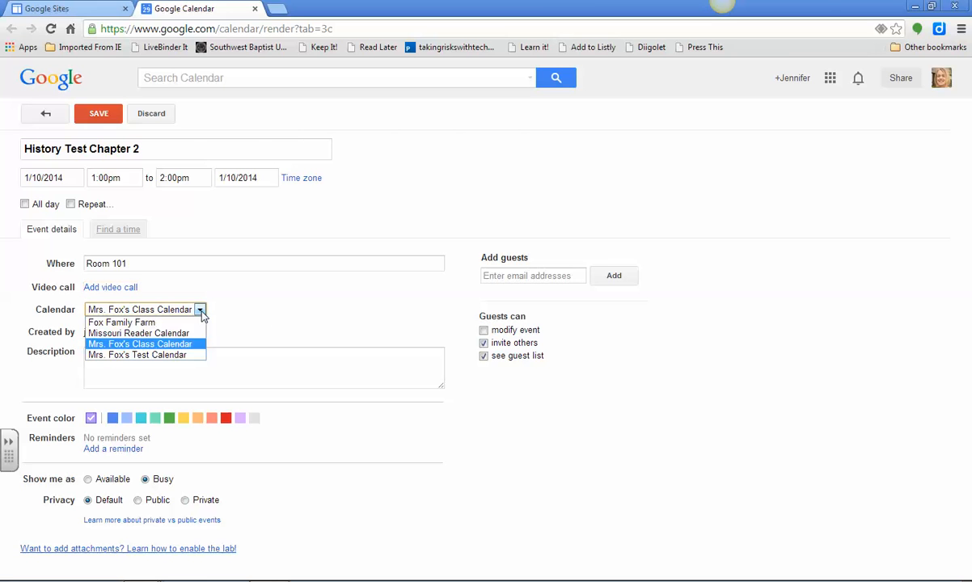
click(184, 355)
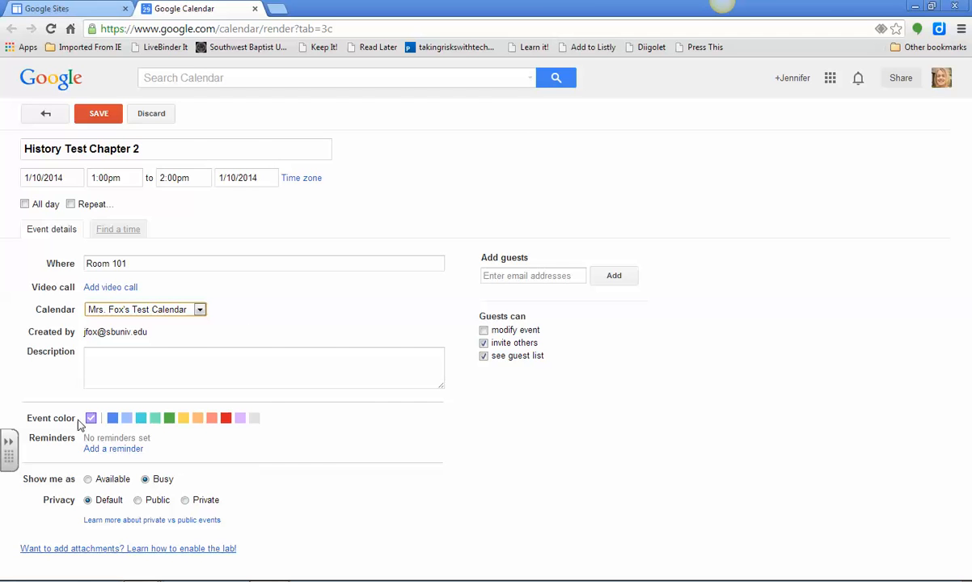
click(170, 419)
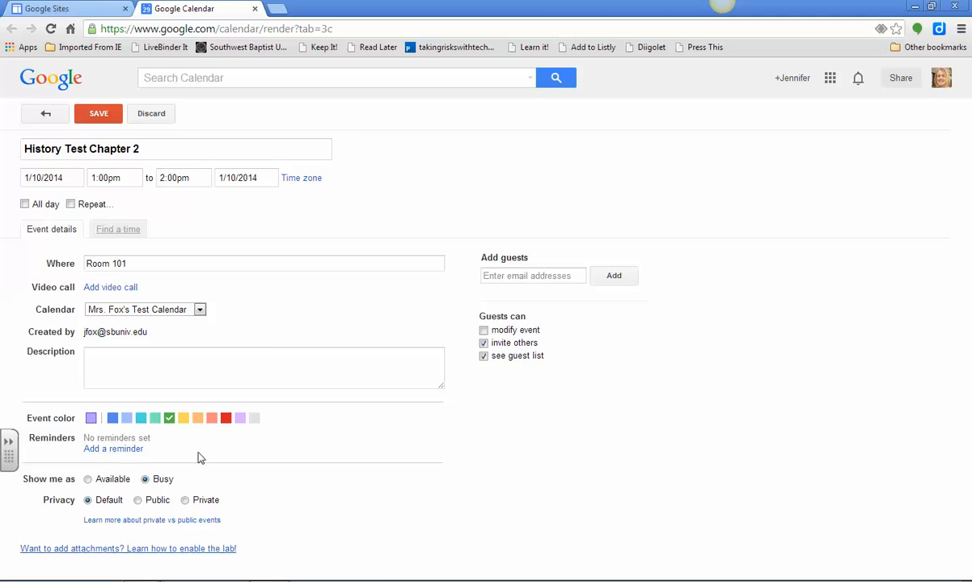
click(98, 117)
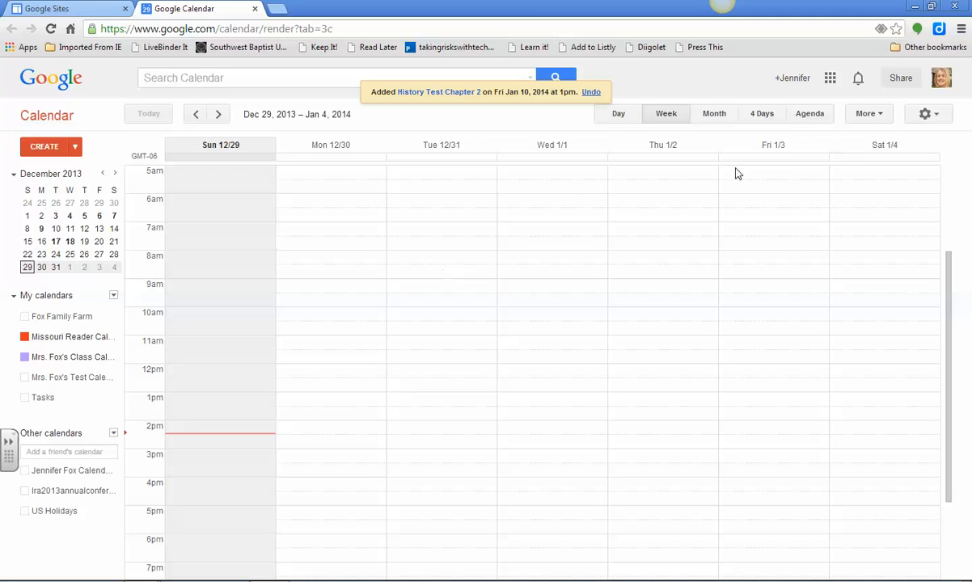
- Show the week of Jan 5 – 11, 2014 and turn on the display of the test calendar
click(114, 174)
click(100, 216)
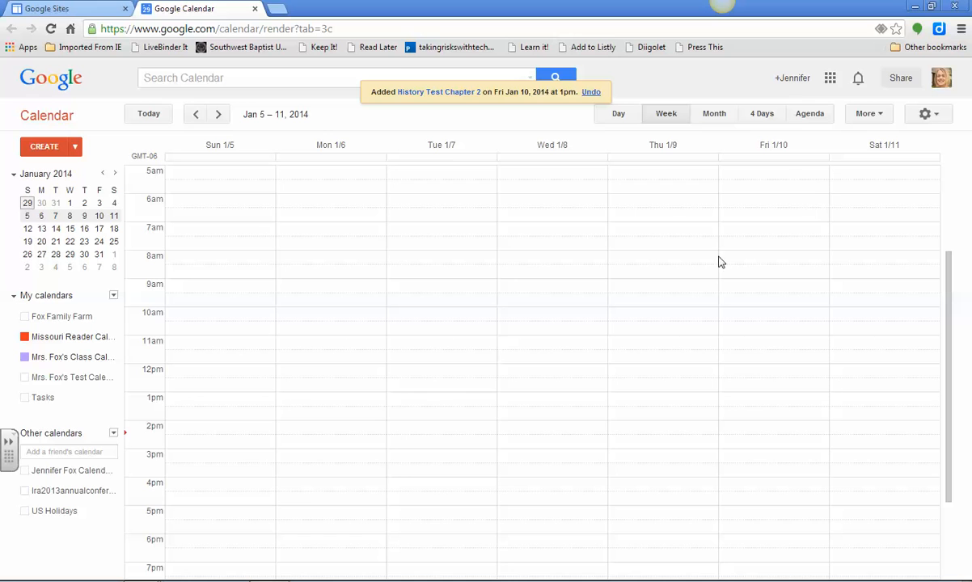
click(73, 378)
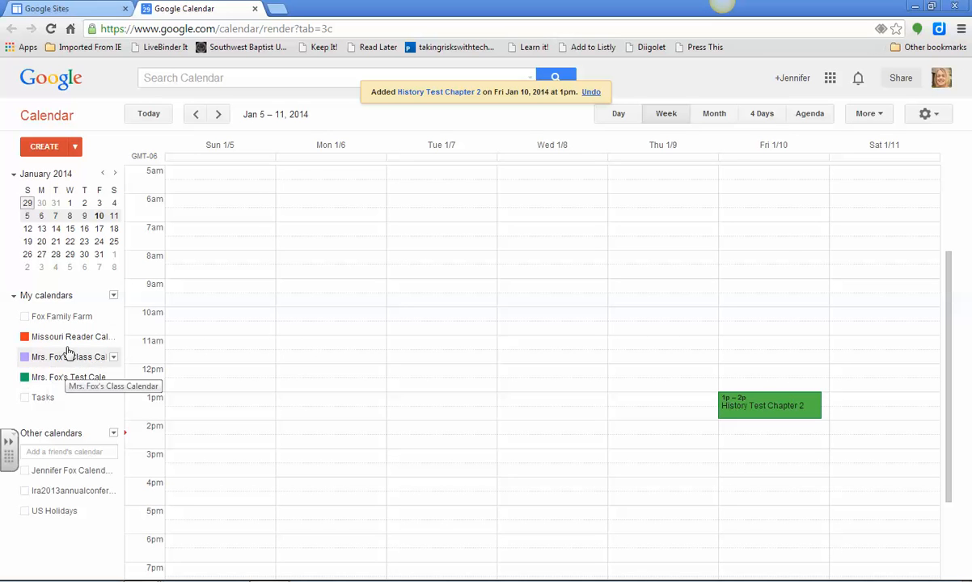
- Start a new event on the teacher's test calendar and title it Class Party
click(114, 377)
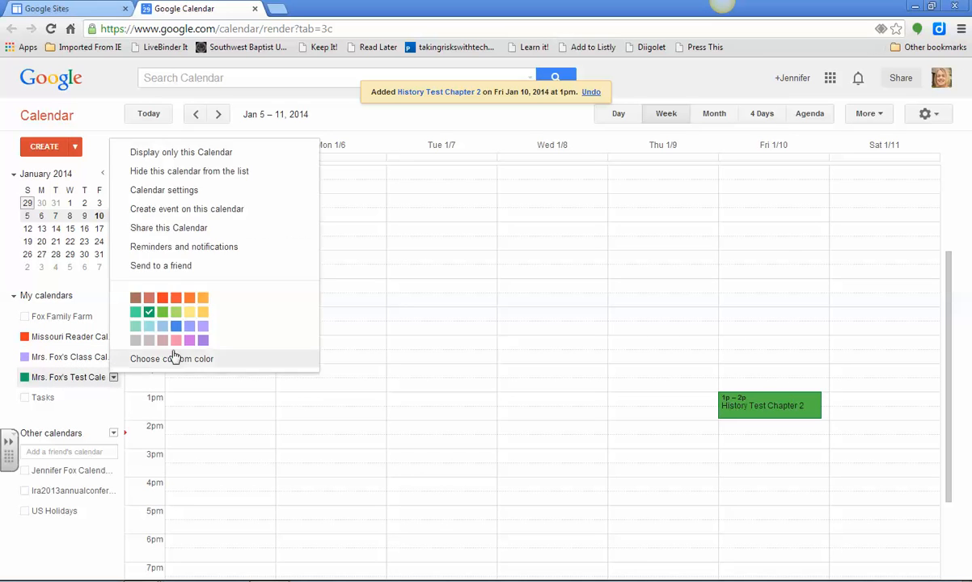
click(169, 210)
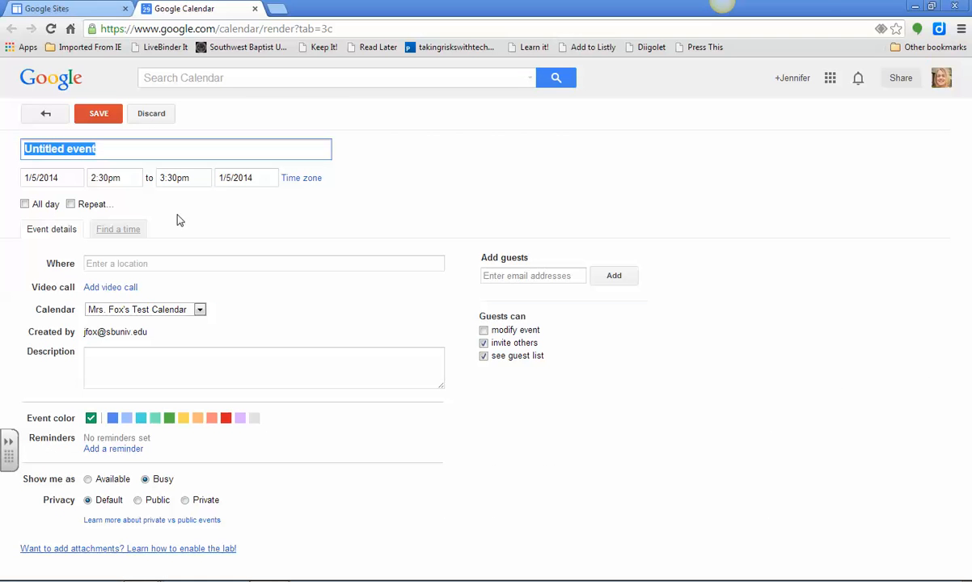
text(Class Party)
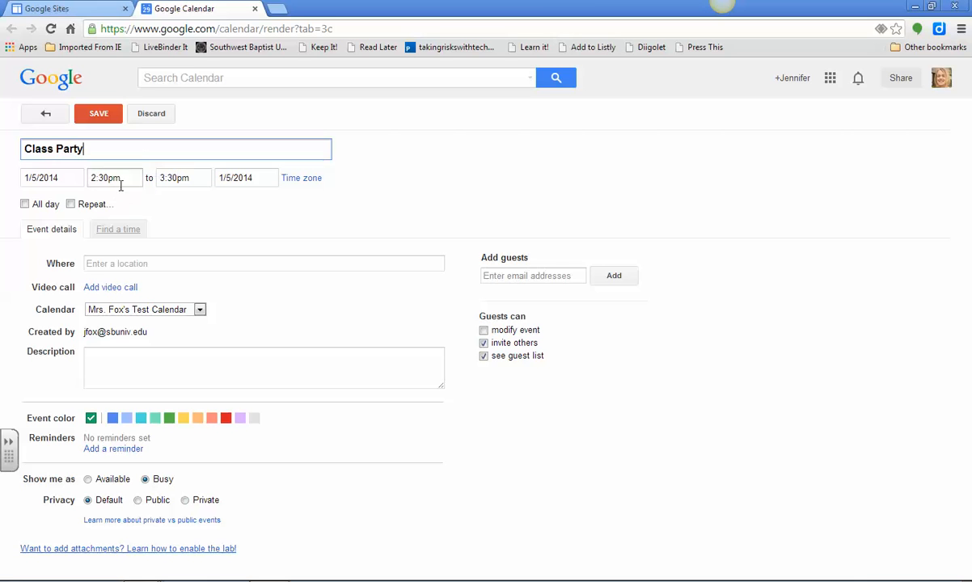
- Schedule the class party for 1/3/2014 from 2:30pm to 3:00pm
click(54, 177)
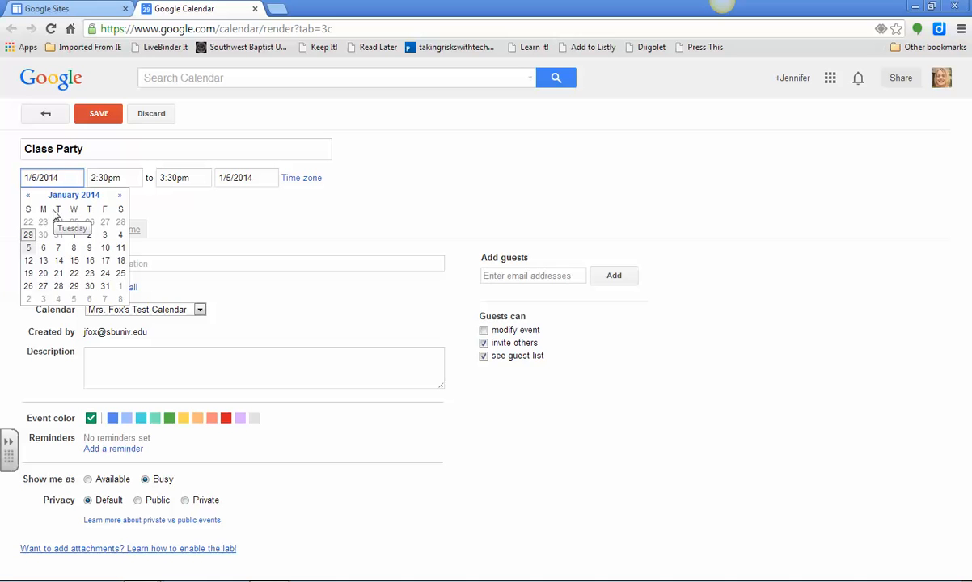
click(104, 234)
click(185, 177)
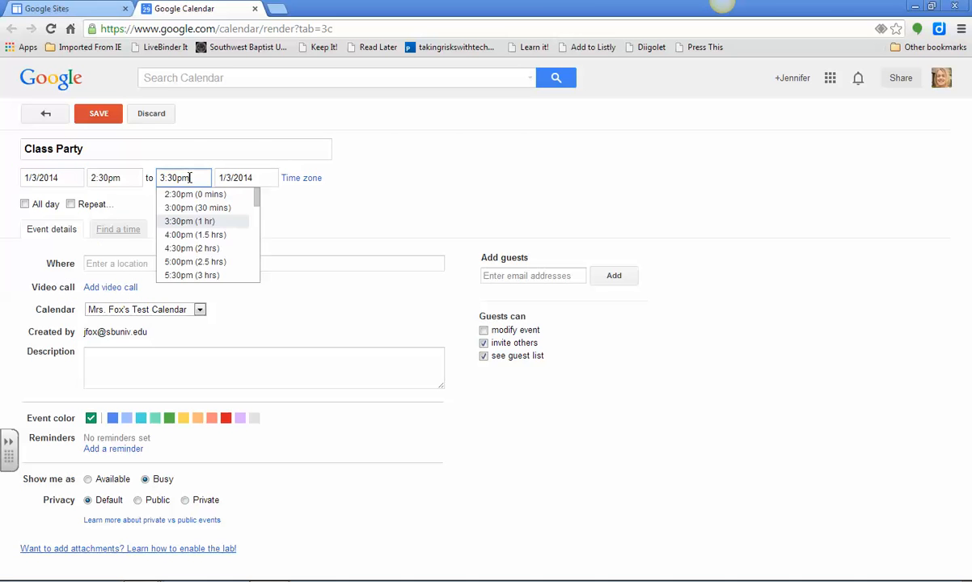
click(191, 209)
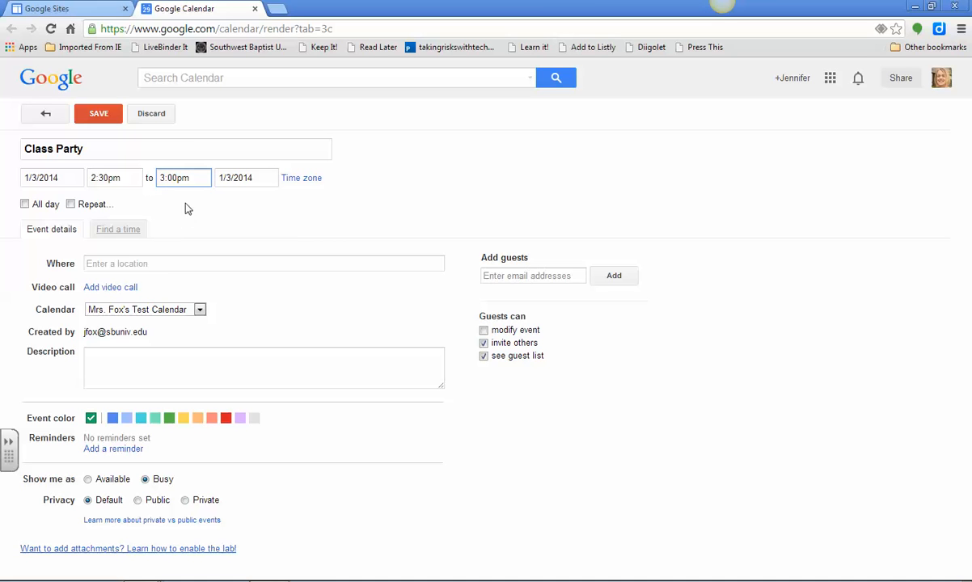
- Set the class party's location to Room 101 and save the event with the calendar's default color
click(168, 265)
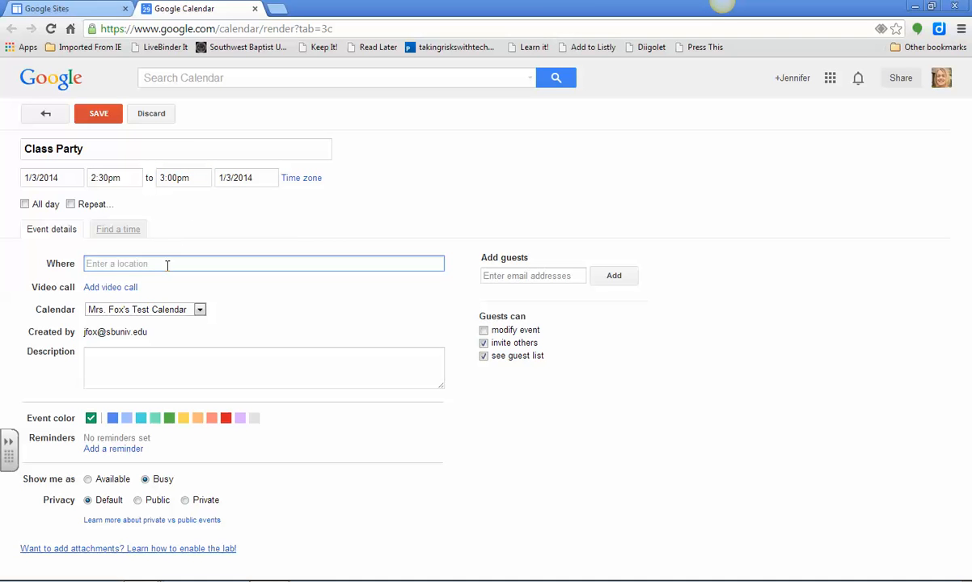
text(Room 101)
key(Tab)
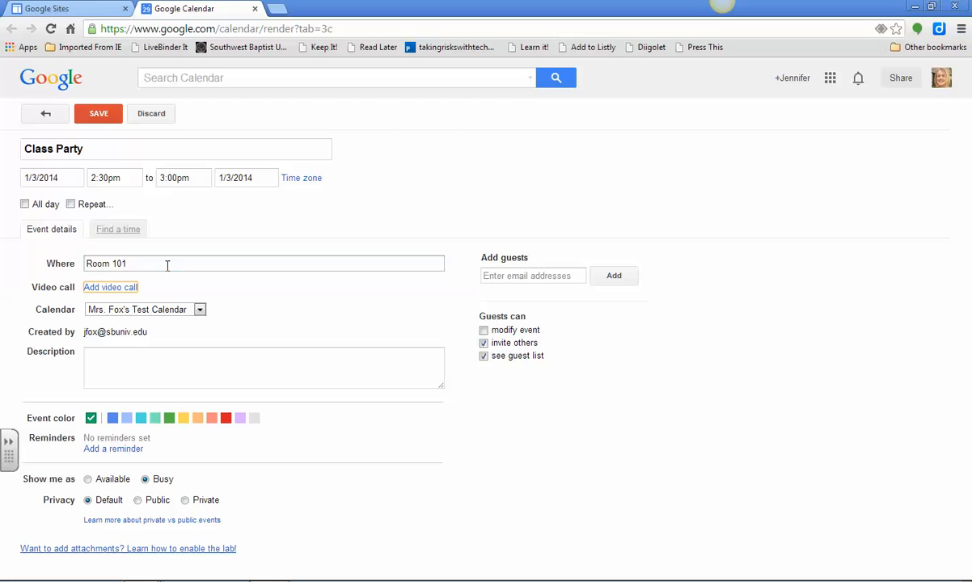
click(170, 419)
click(91, 419)
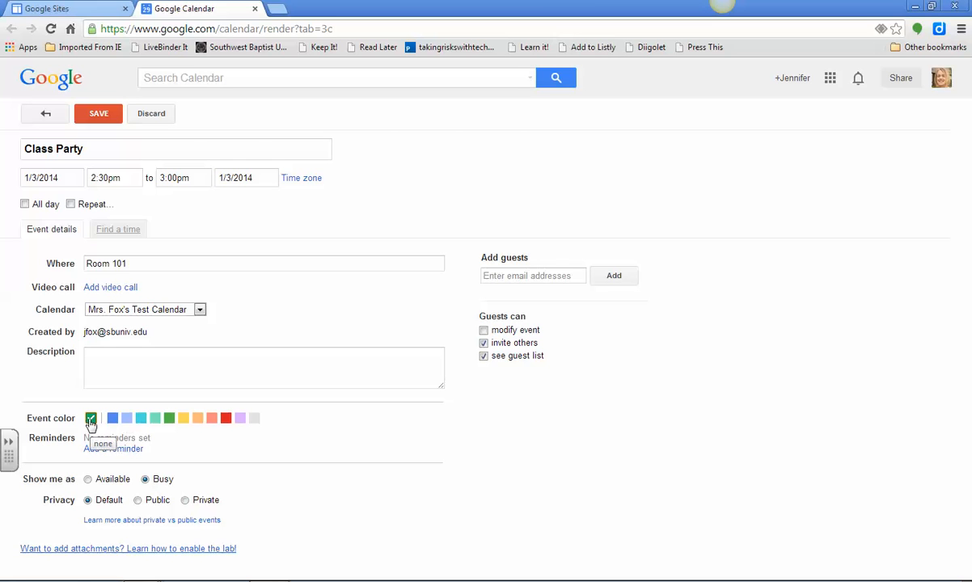
click(101, 116)
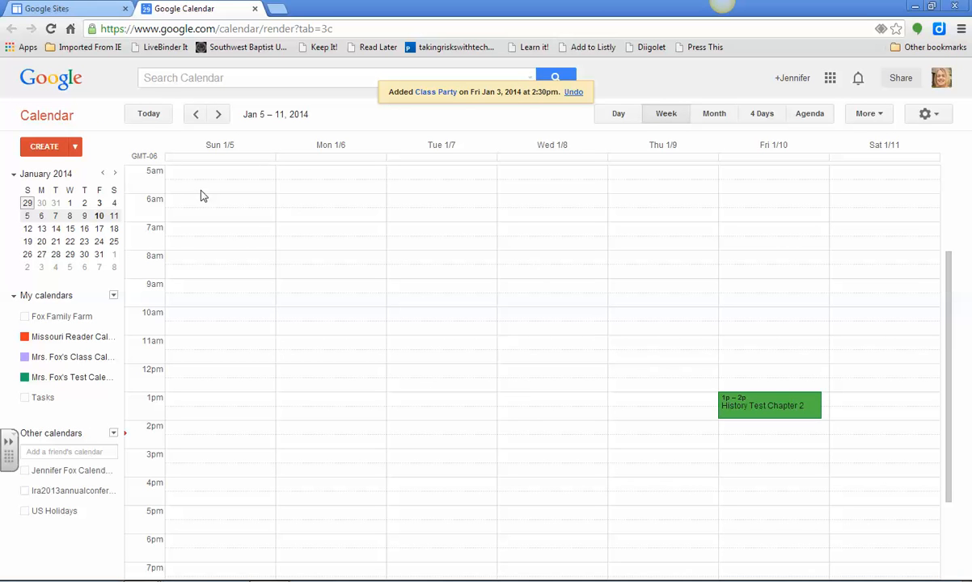
- Show the week of Dec 29, 2013 – Jan 4, 2014 and toggle the test calendar's display off and on
click(99, 204)
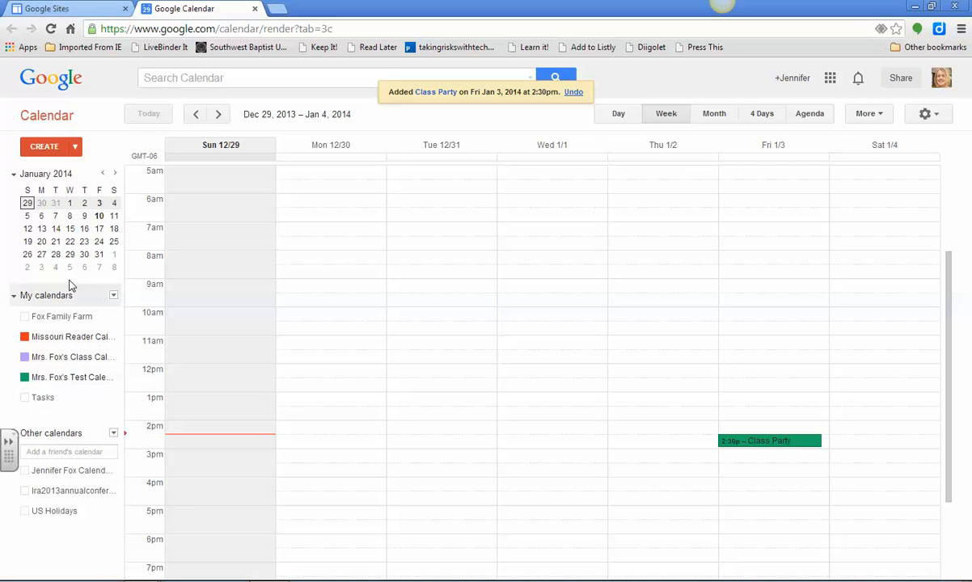
click(78, 377)
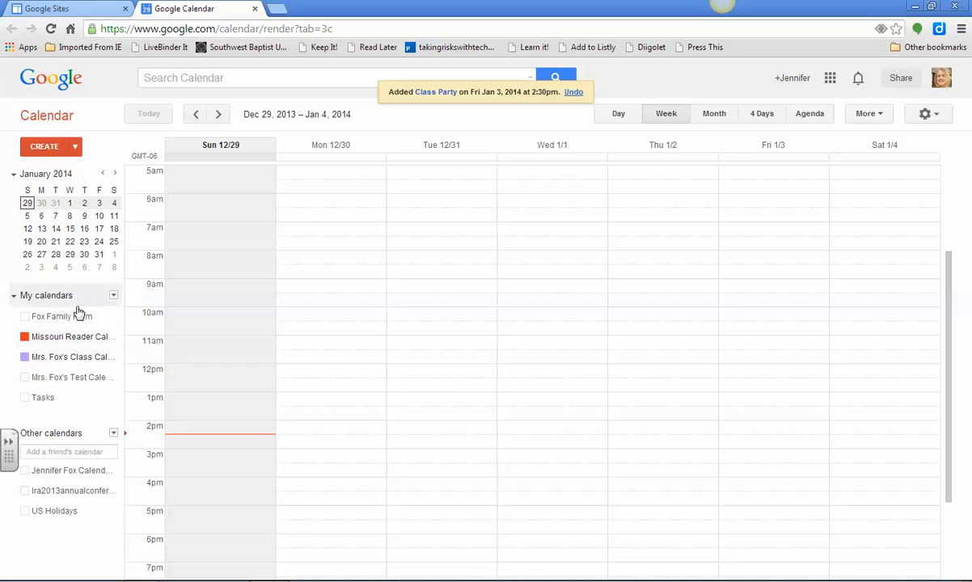
click(69, 376)
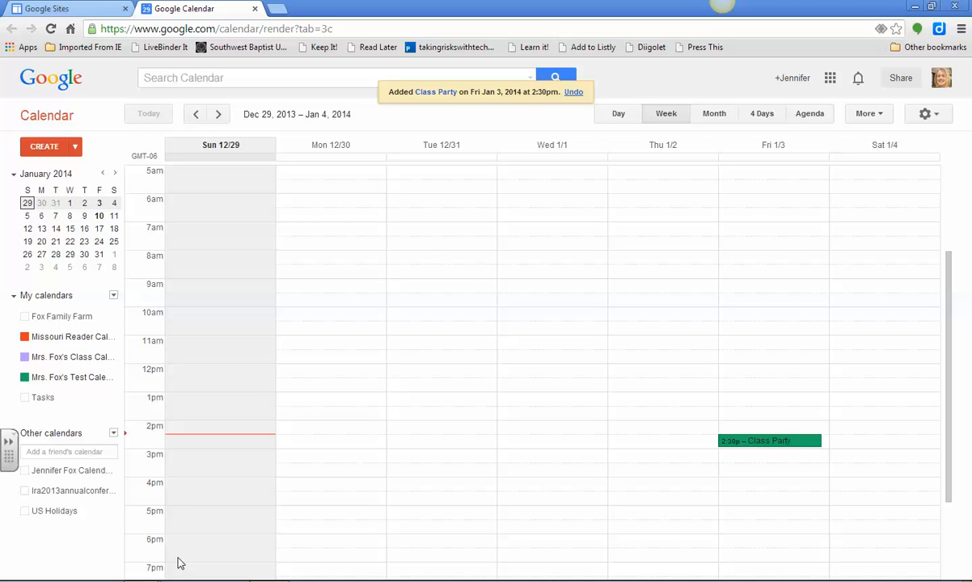
- Switch to the Chrome window showing the Google homepage and go to sites.google.com there
click(168, 581)
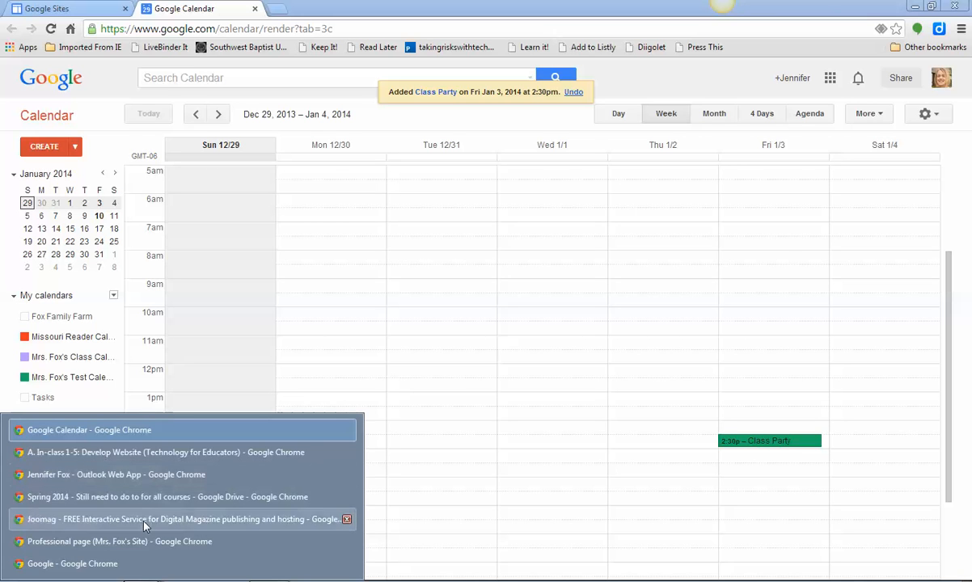
click(126, 565)
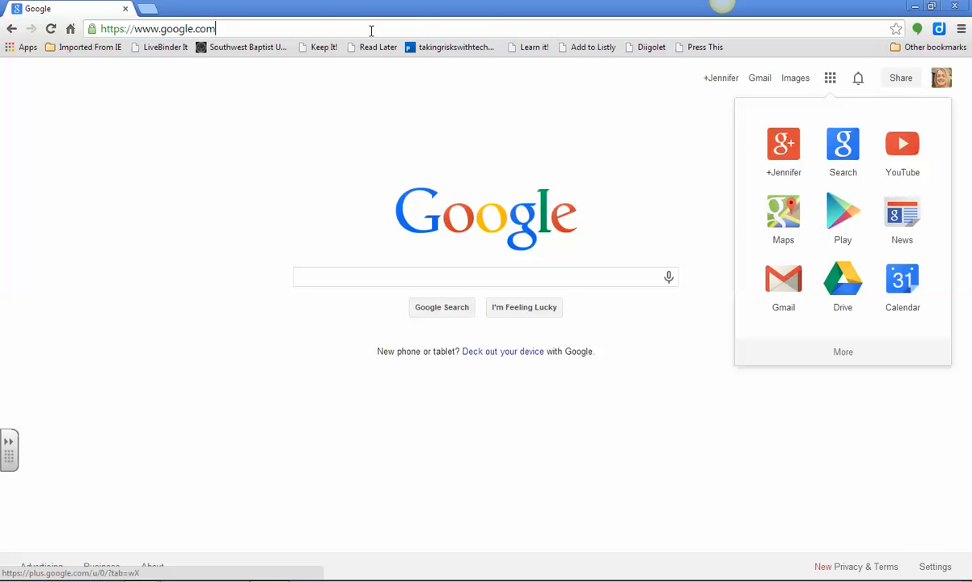
click(371, 30)
text(sites)
key(Return)
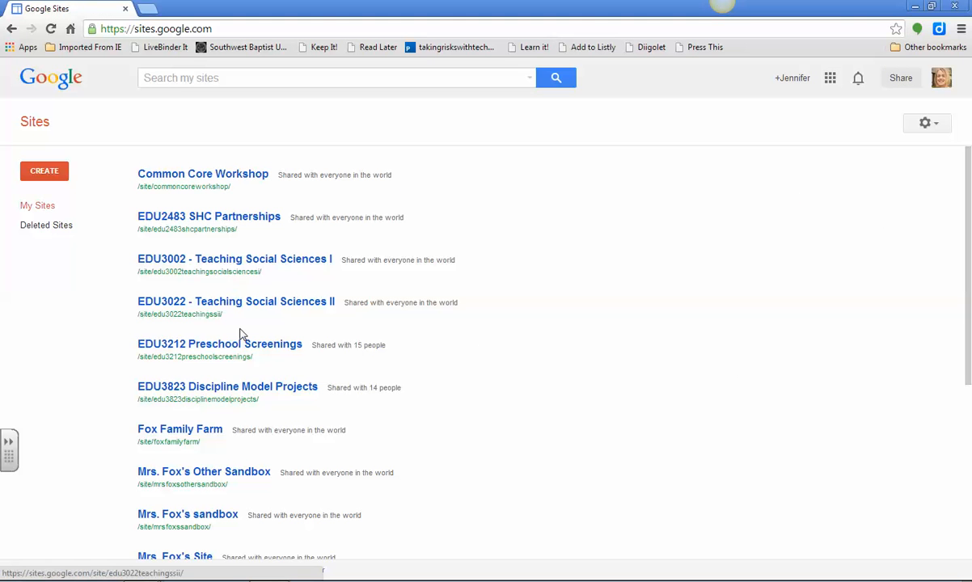
- Open the teacher's main class site from the site list and go to its Calendar page
click(202, 431)
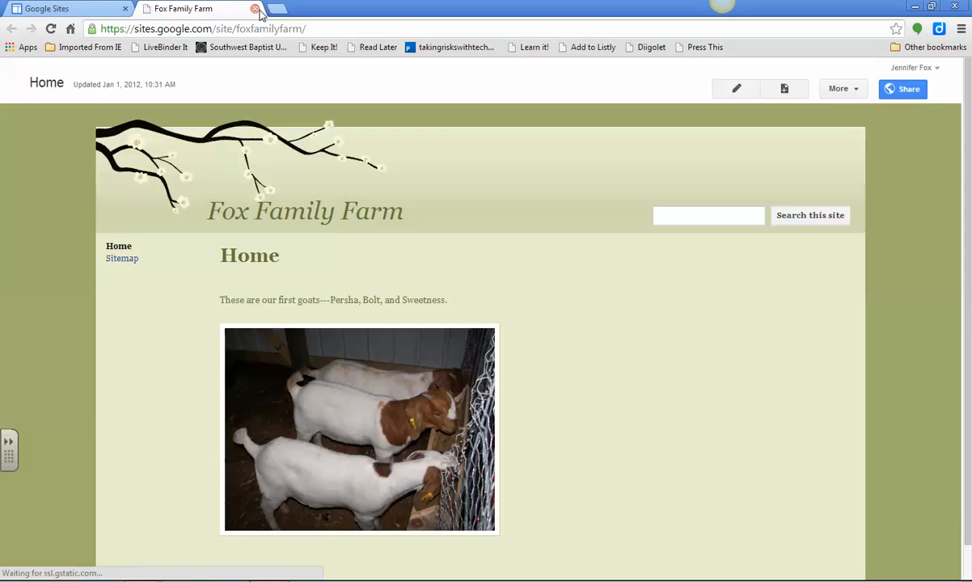
click(255, 9)
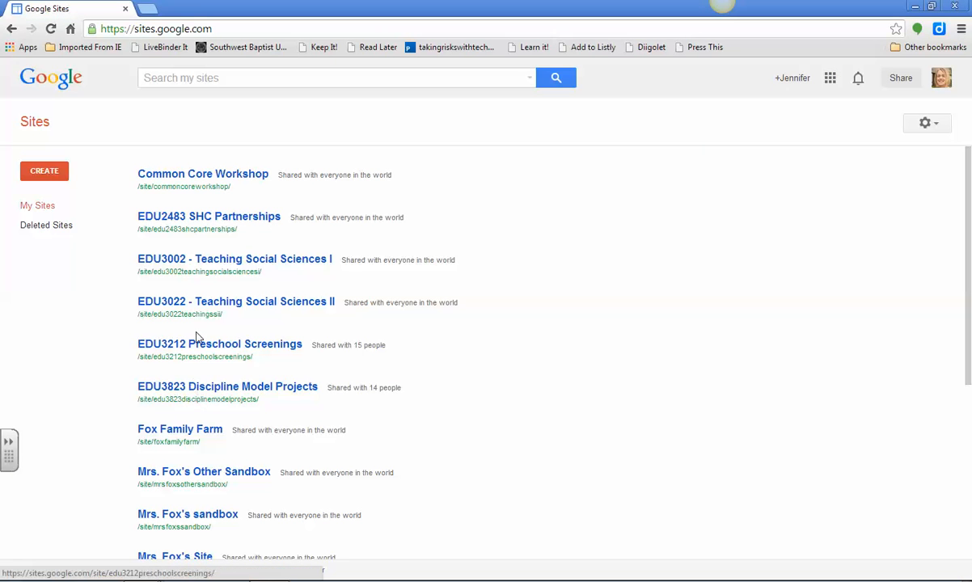
scroll(203, 442, down, 3)
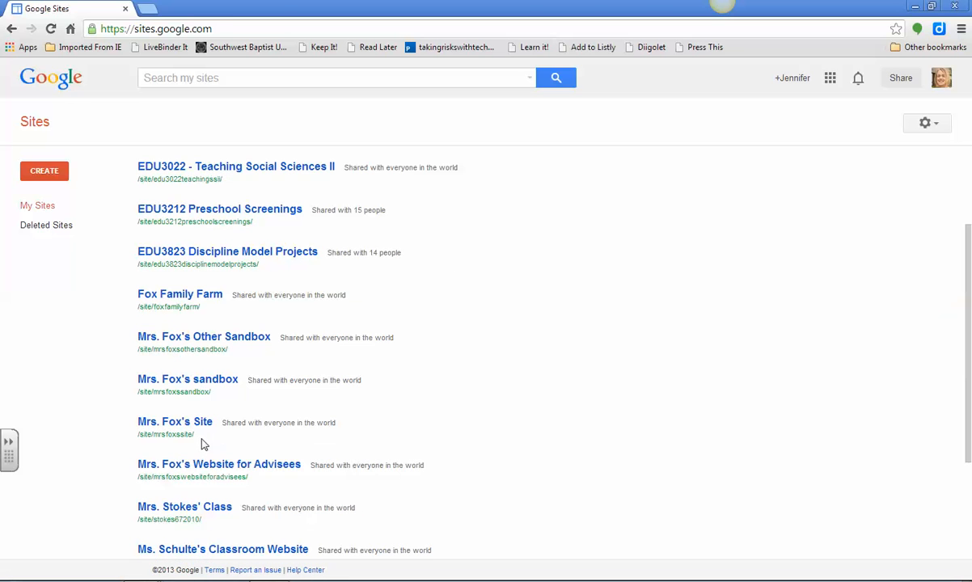
click(192, 424)
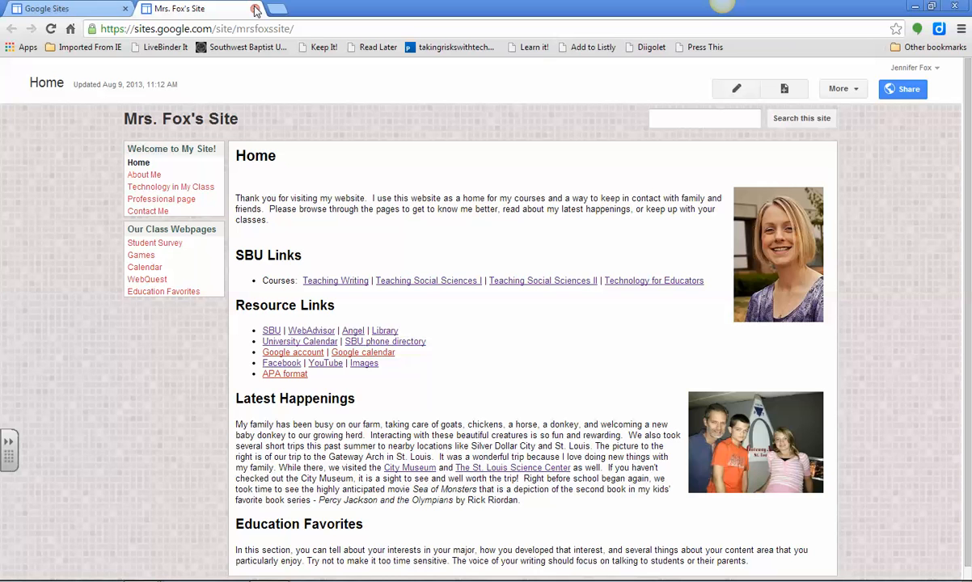
click(139, 269)
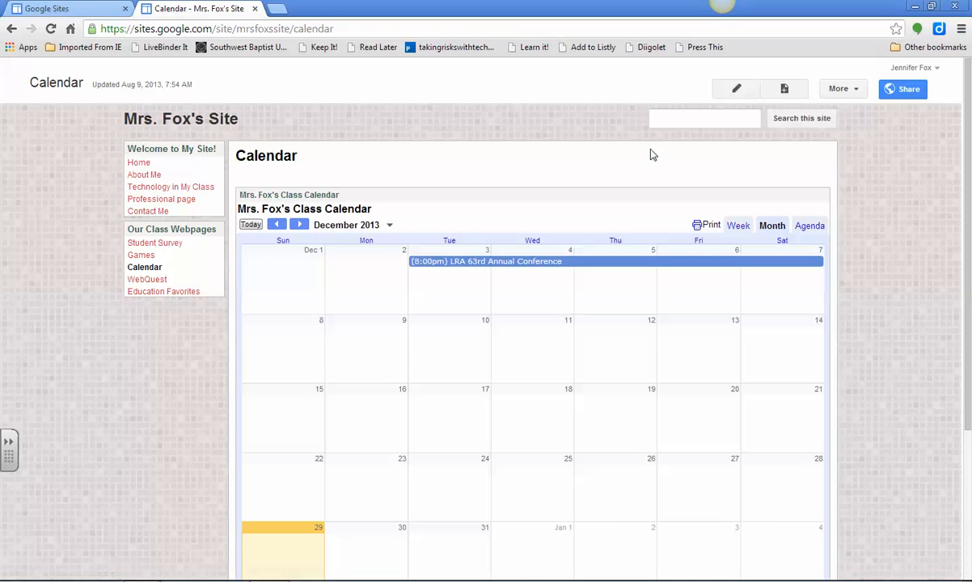
- Put the Calendar page into edit mode and remove the embedded class calendar
click(751, 93)
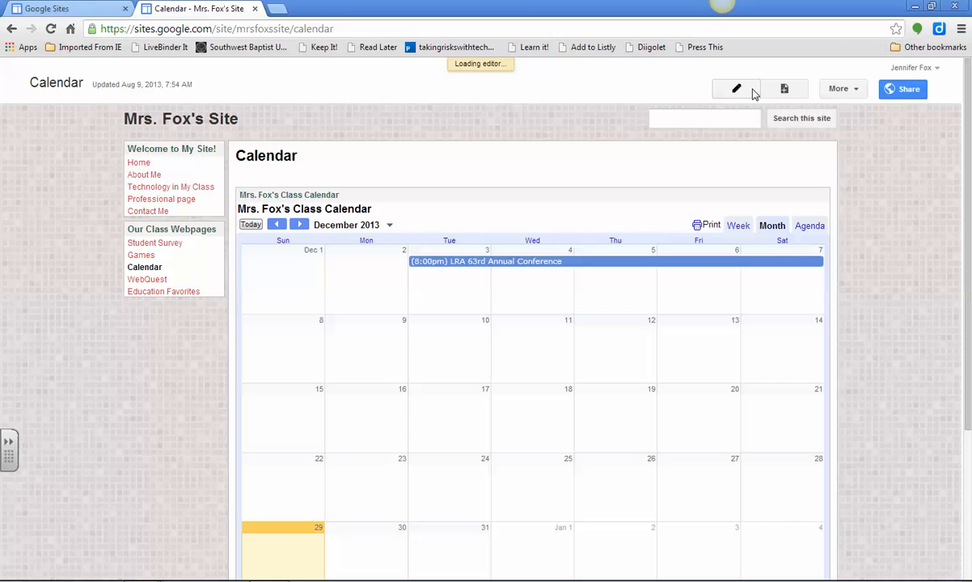
click(488, 278)
click(408, 212)
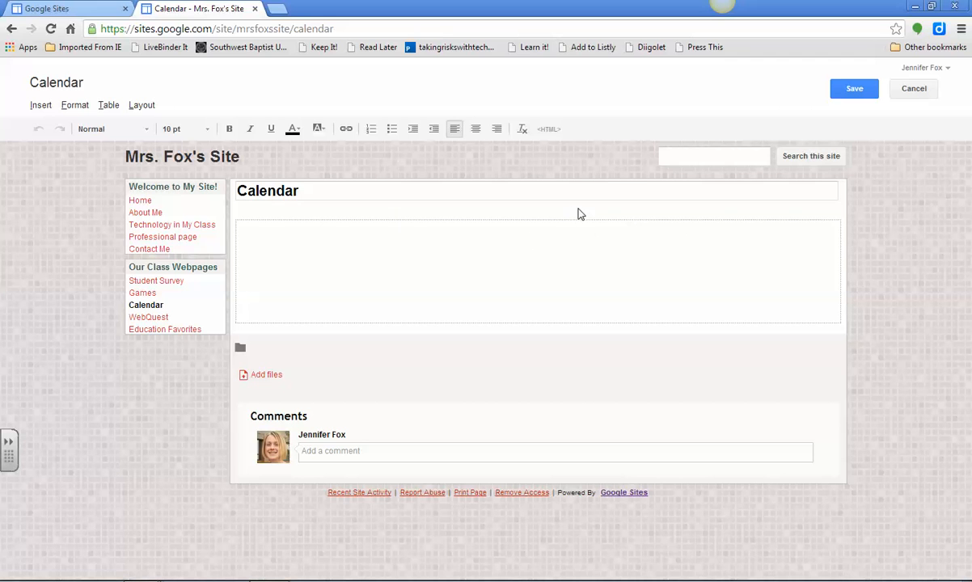
- Insert a Google Calendar gadget on the page, choosing the teacher's test calendar as its source
click(40, 106)
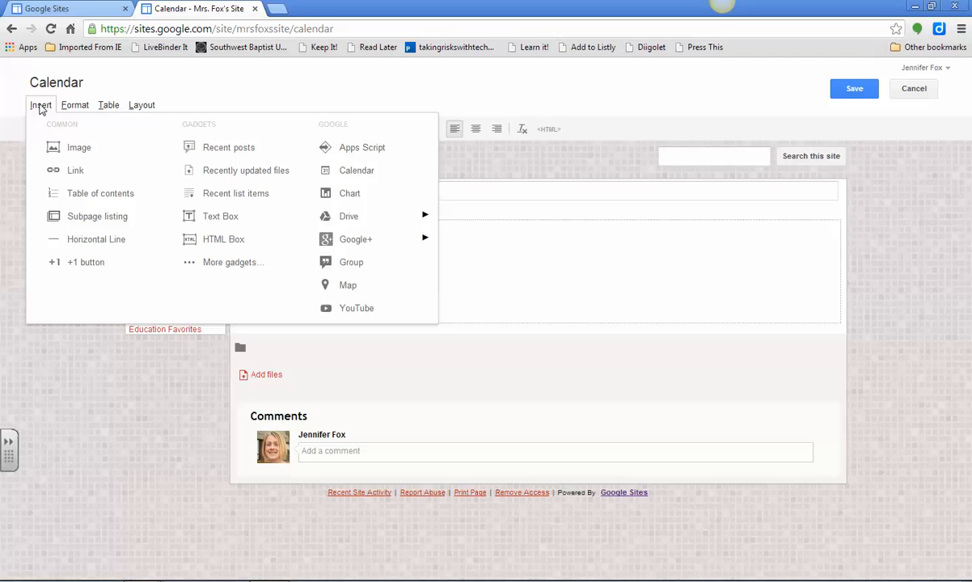
click(350, 174)
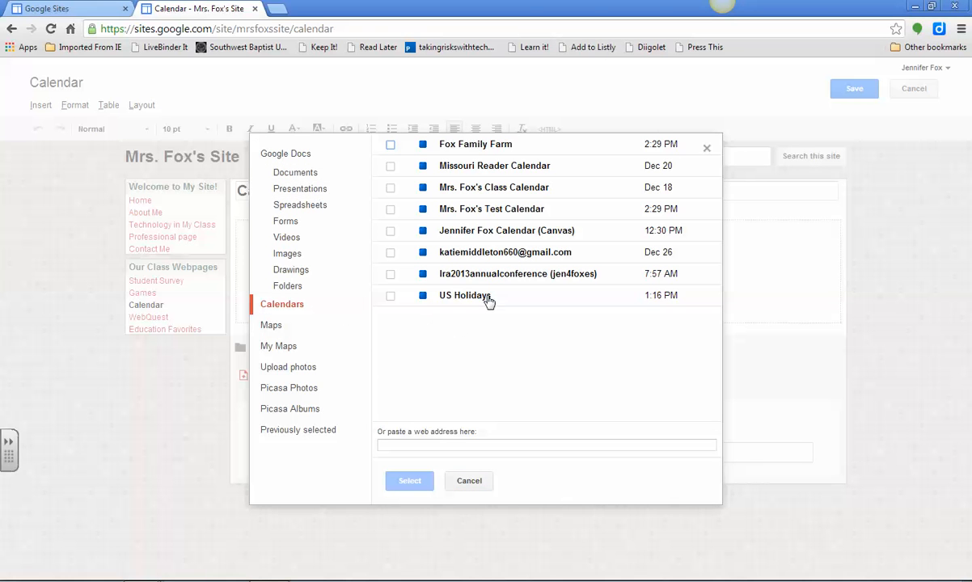
click(486, 208)
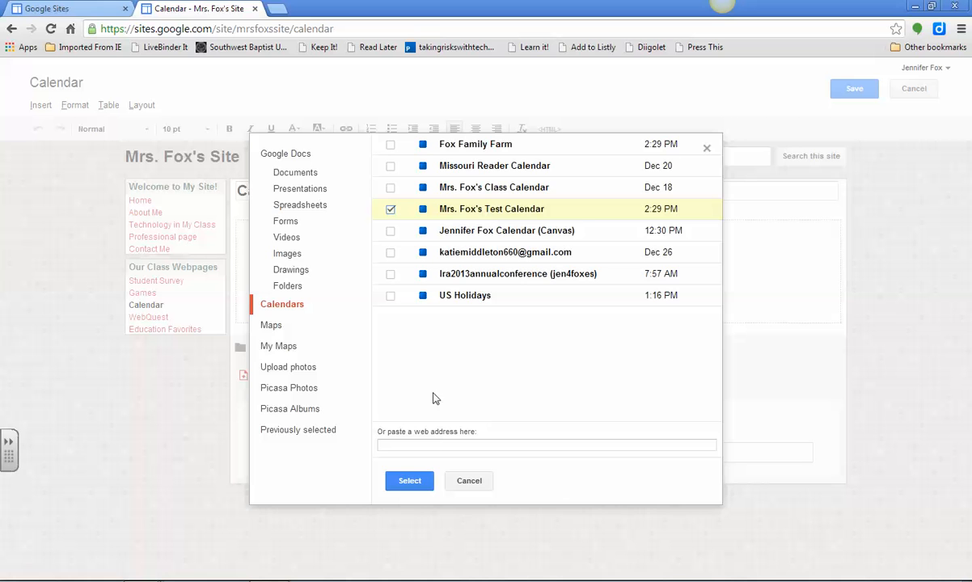
click(408, 478)
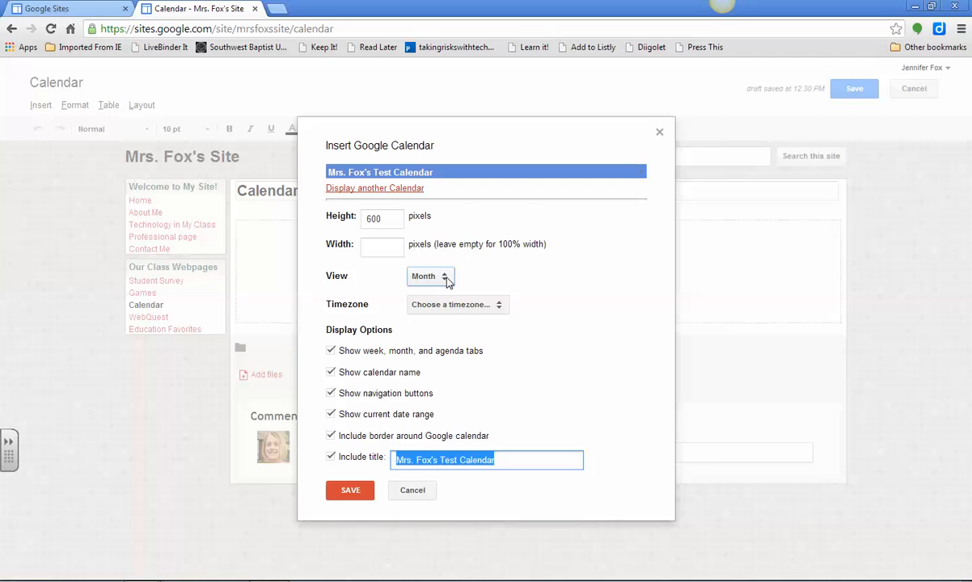
- Keep the embedded calendar in Month view, save its settings, and save the page
click(447, 277)
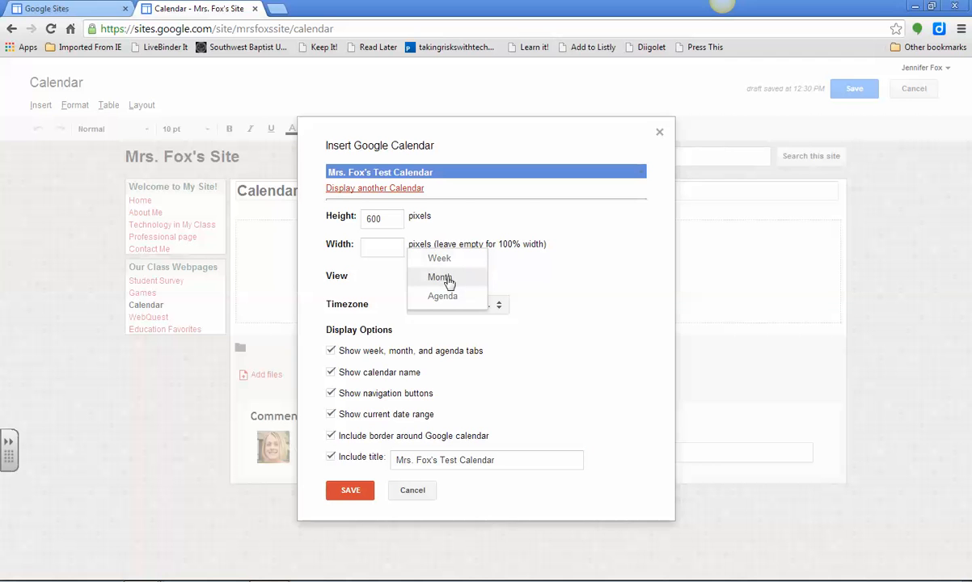
click(449, 280)
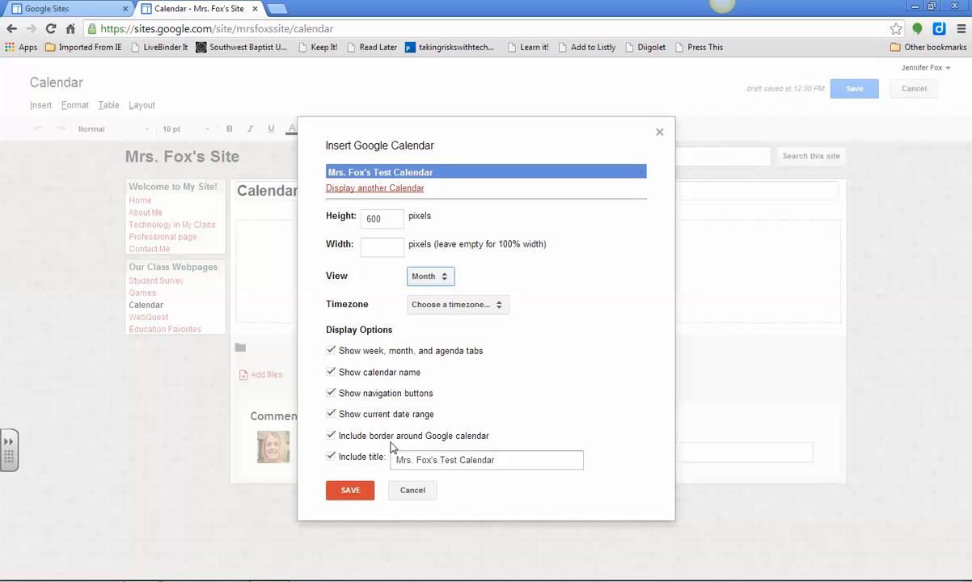
click(360, 488)
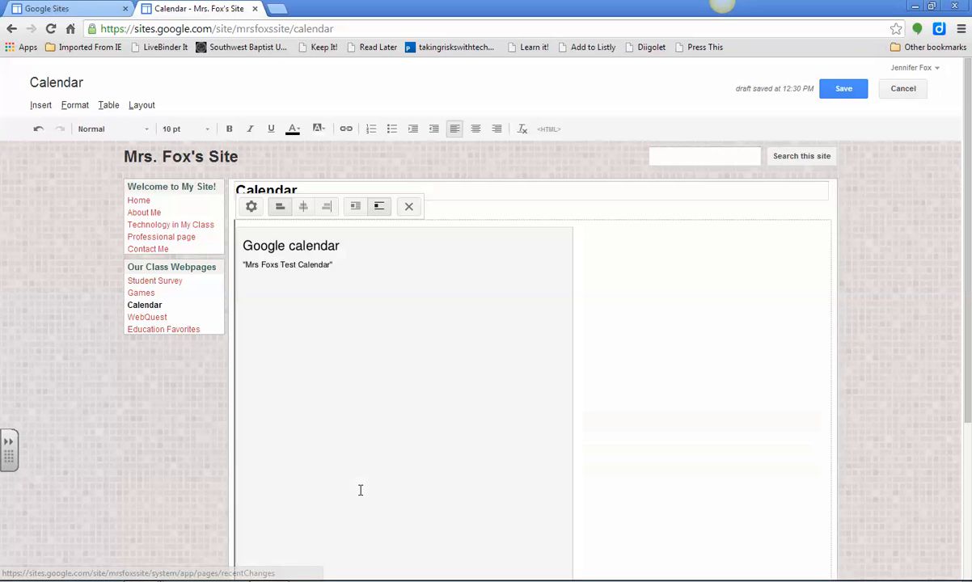
click(837, 90)
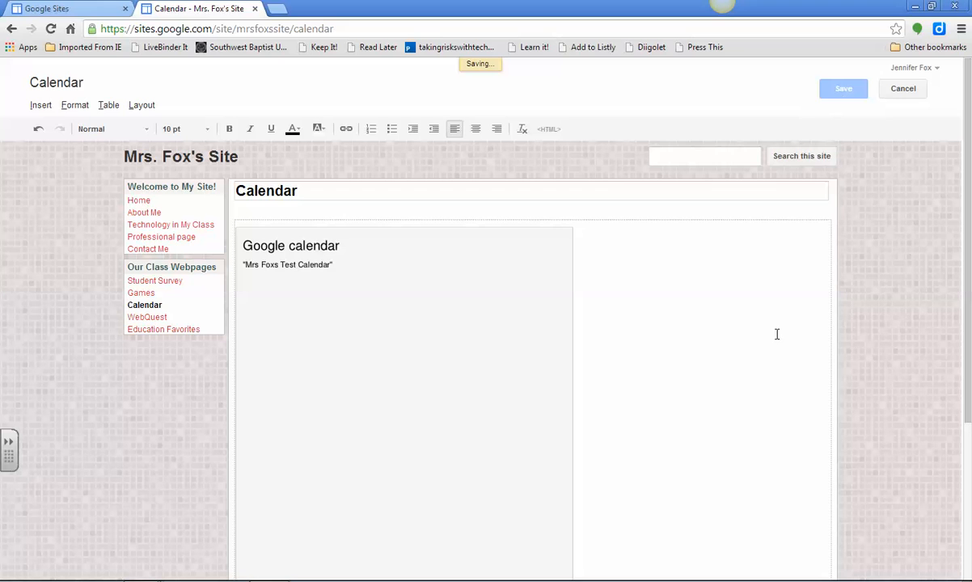
- Check the embedded calendar's events for December 2013 and January 2014, and view the history test's details
scroll(890, 342, down, 3)
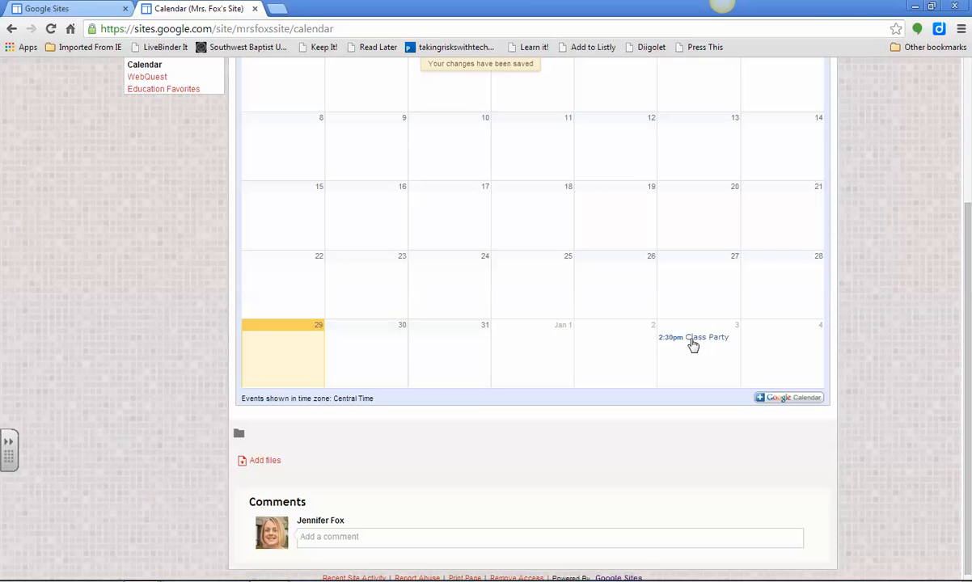
scroll(695, 343, up, 3)
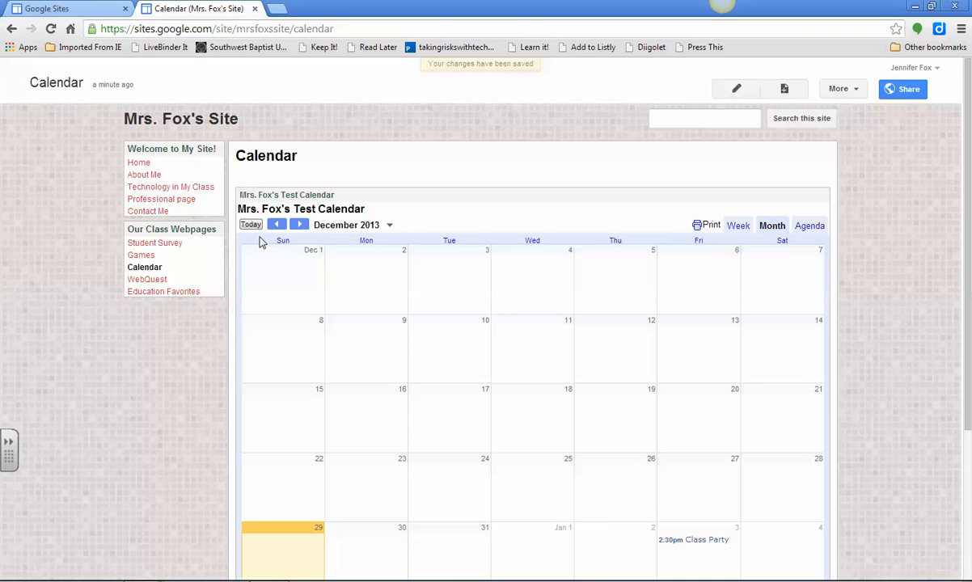
click(298, 224)
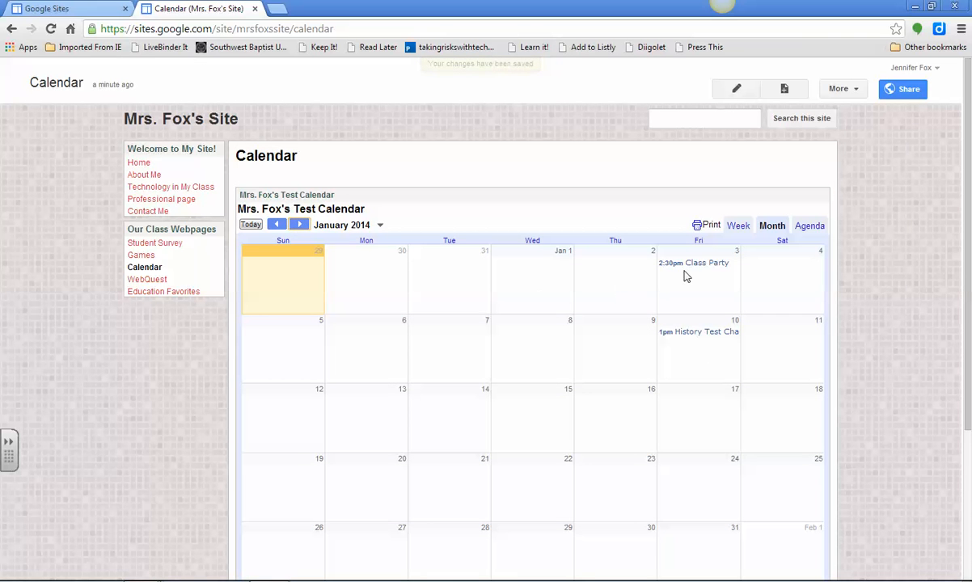
click(711, 342)
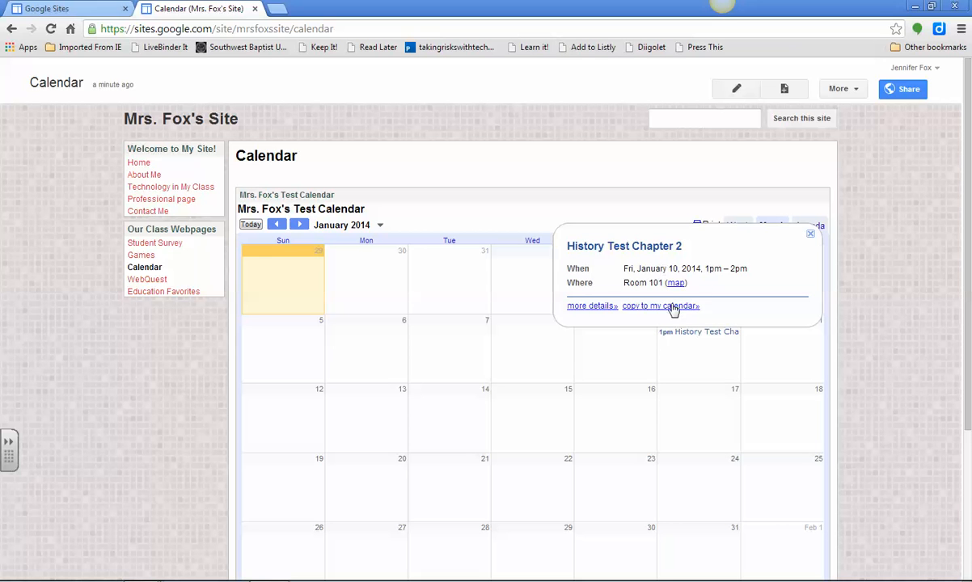
click(638, 364)
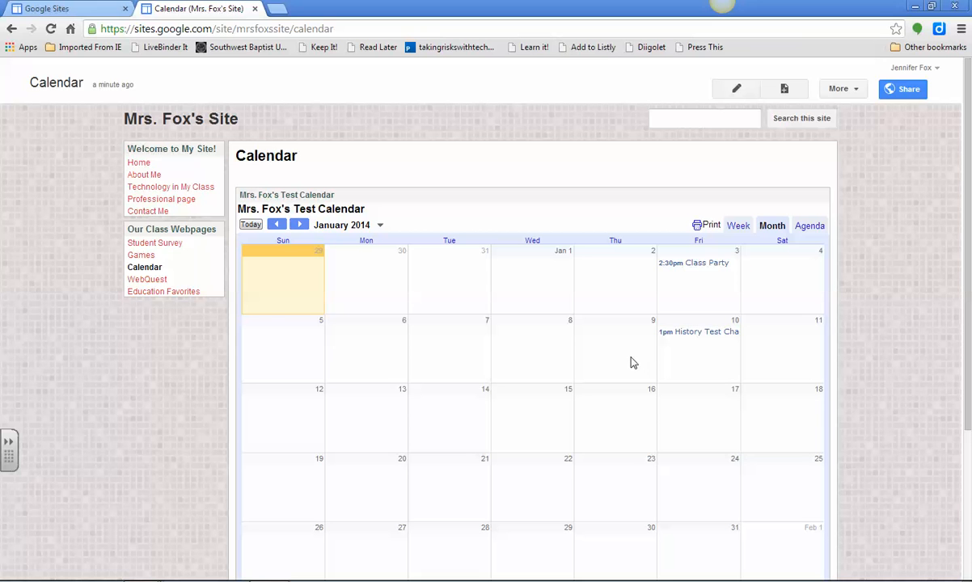